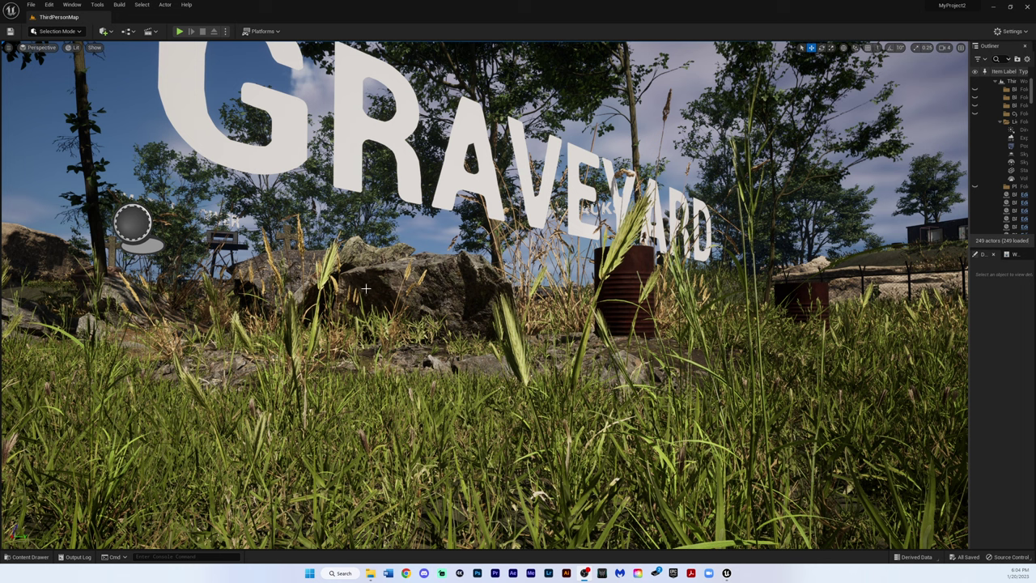
Start Play In Editor on the graveyard level with the soldier character.
{"action": "left_click", "coordinate": [179, 32]}
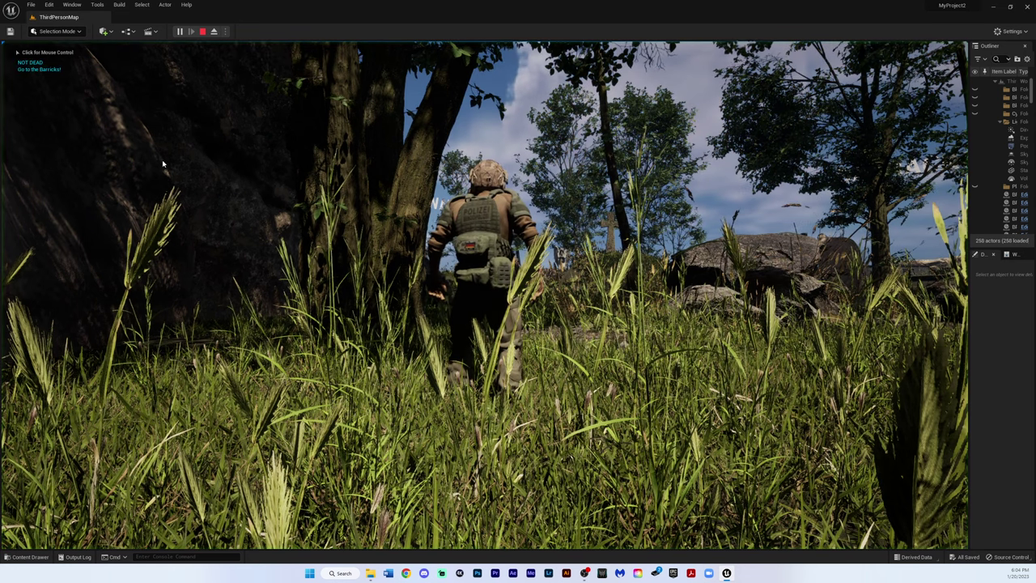
Capture the game view and run the soldier through the grass to the GRAVEYARD sign.
{"action": "left_click", "coordinate": [220, 239]}
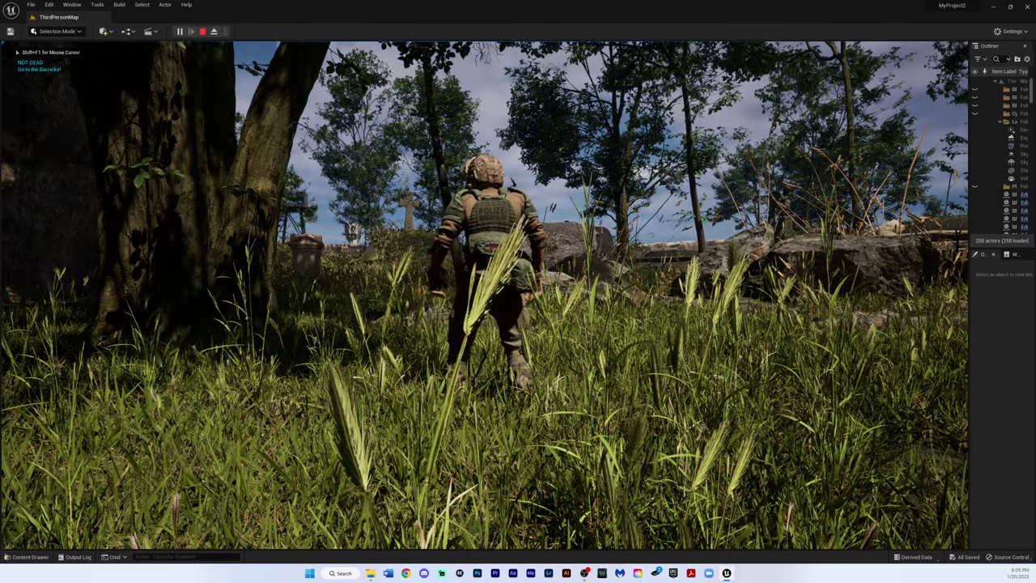
{"action": "key", "text": "w"}
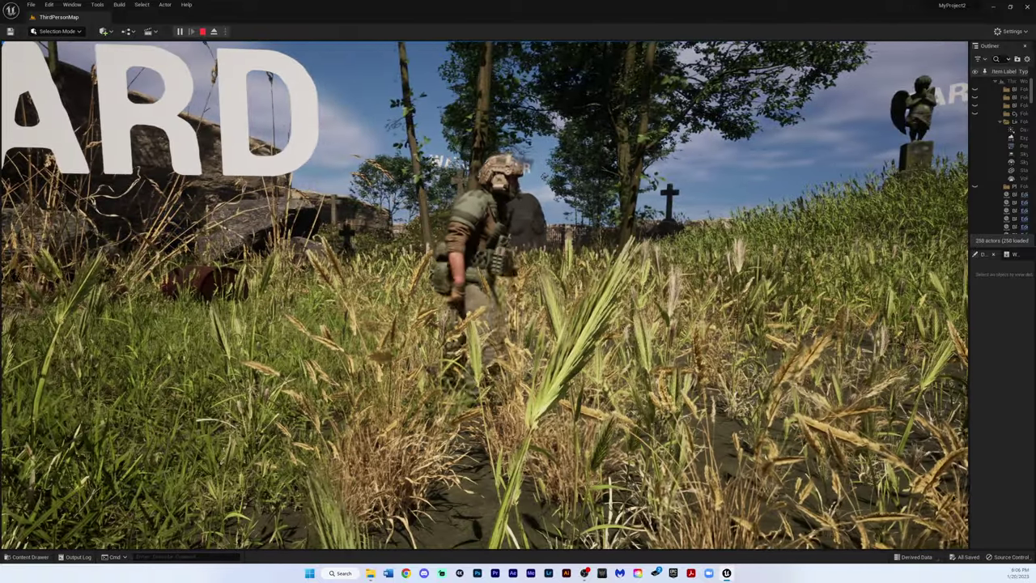
{"action": "key", "text": "s"}
Strafe and turn the soldier around beside the GRAVEYARD sign.
{"action": "key", "text": "a"}
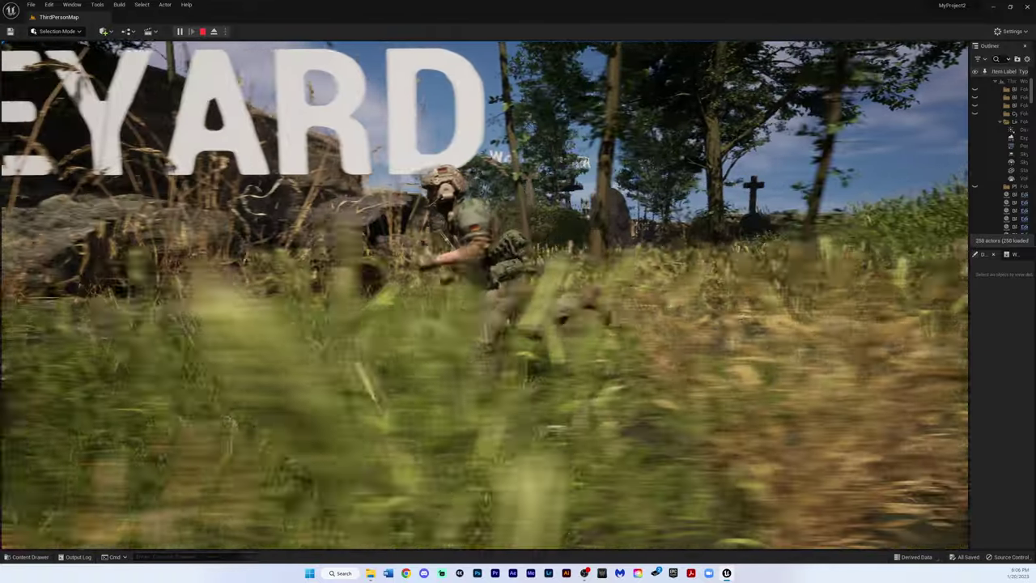
{"action": "key", "text": "s"}
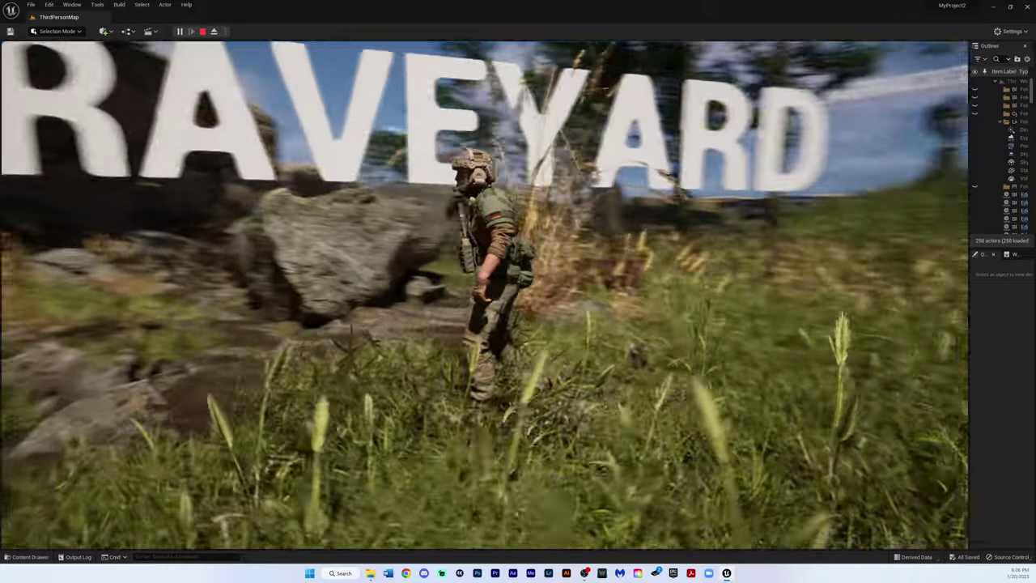
{"action": "key", "text": "d"}
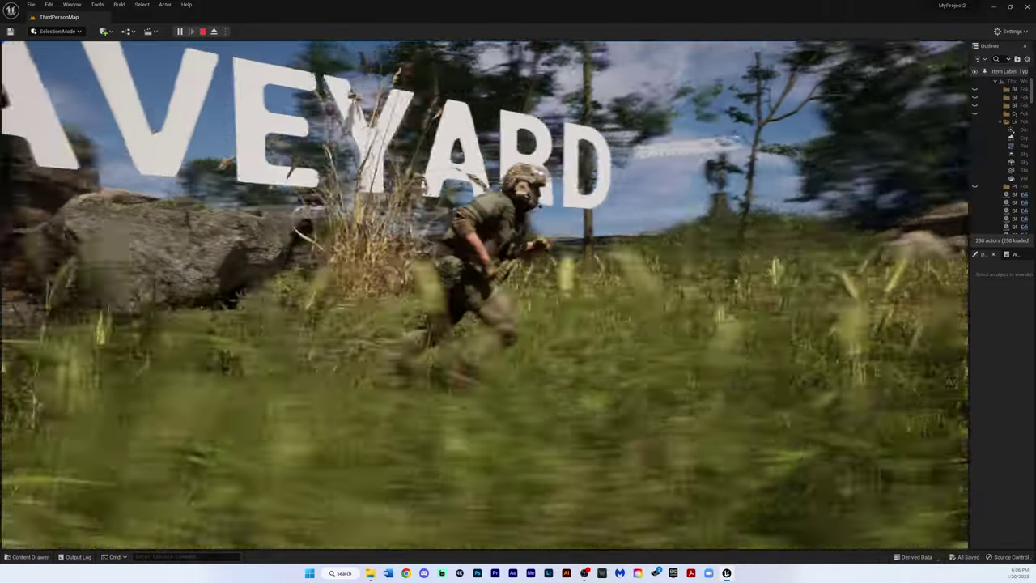
{"action": "key", "text": "w"}
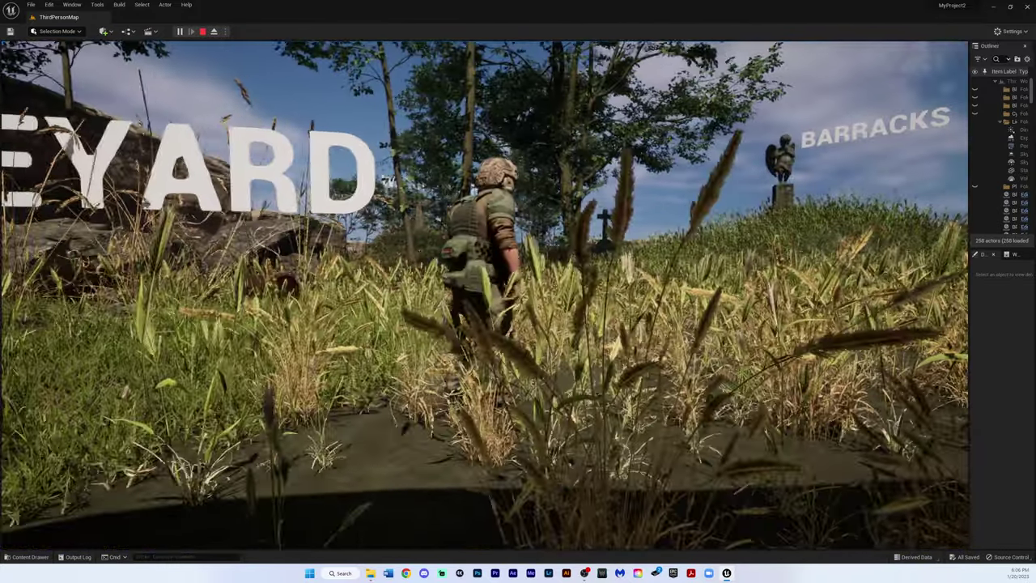
{"action": "key", "text": "s"}
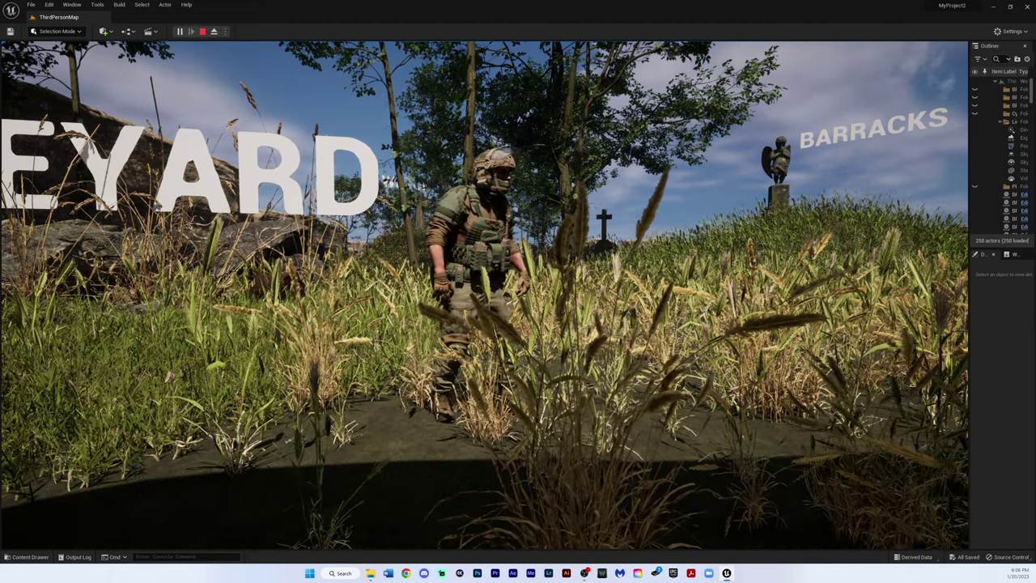
{"action": "key", "text": "s"}
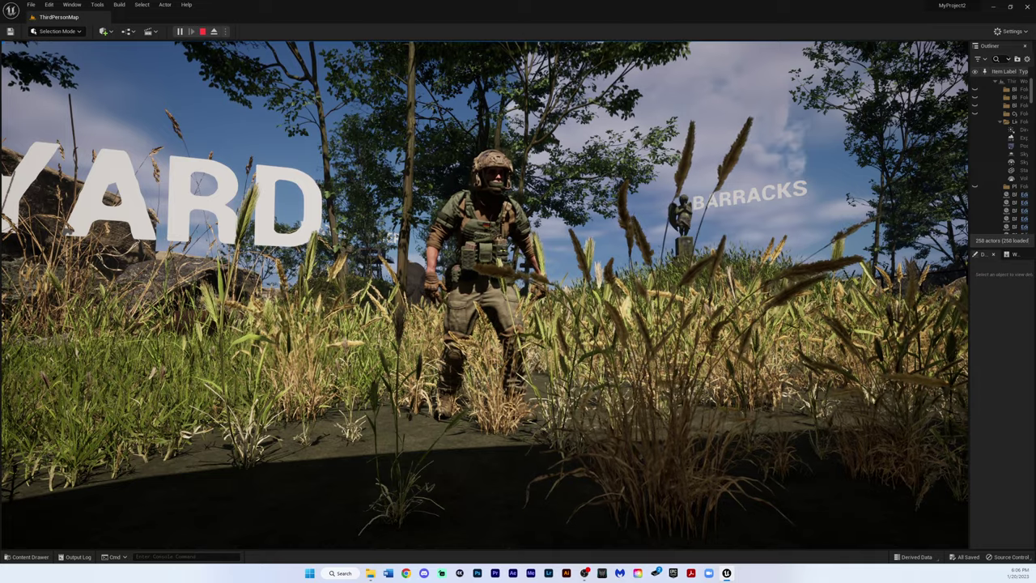
Run the soldier toward the BARRACKS hill and past the stone pillar.
{"action": "key", "text": "d"}
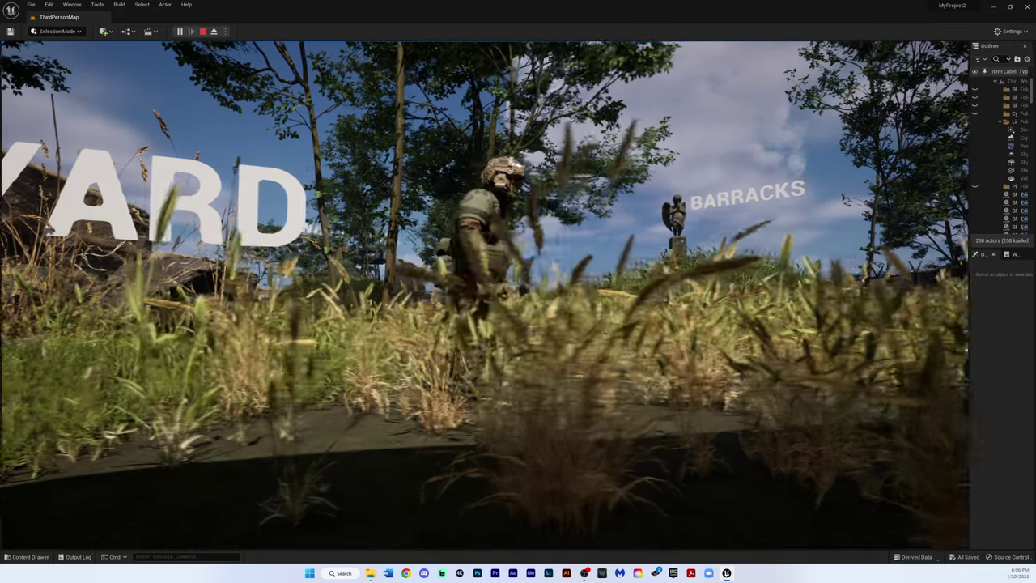
{"action": "key", "text": "w"}
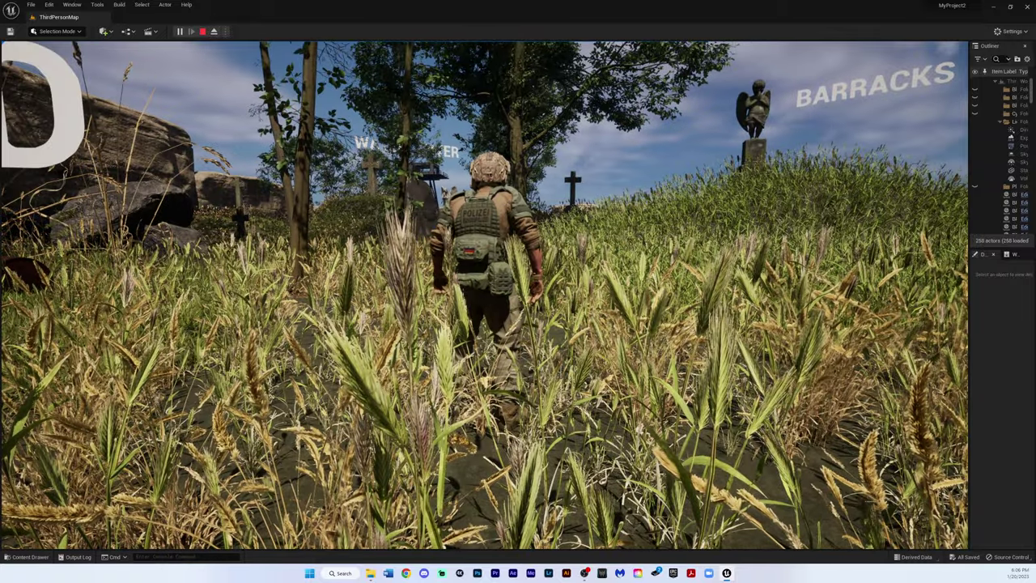
{"action": "key", "text": "d"}
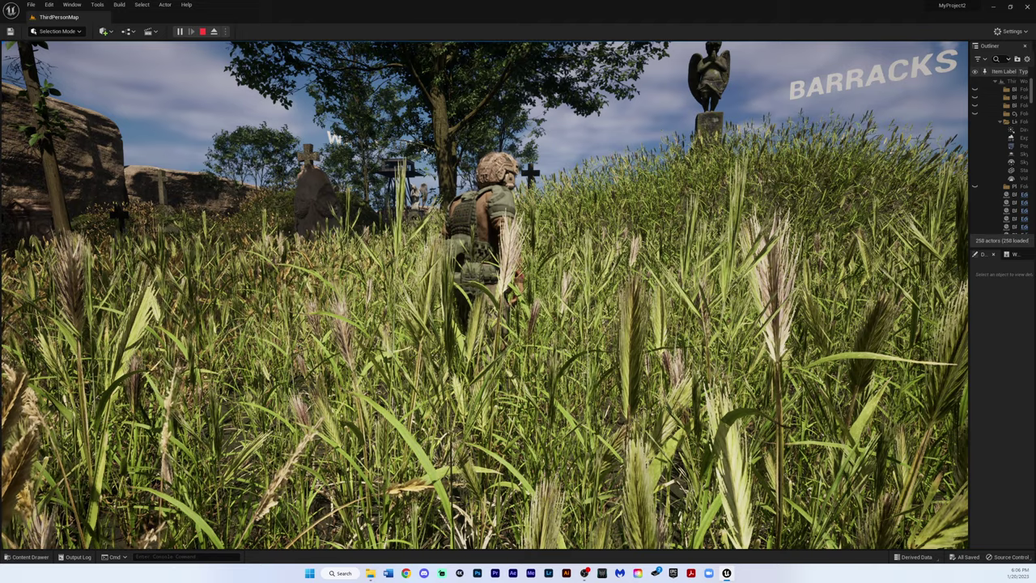
{"action": "key", "text": "w"}
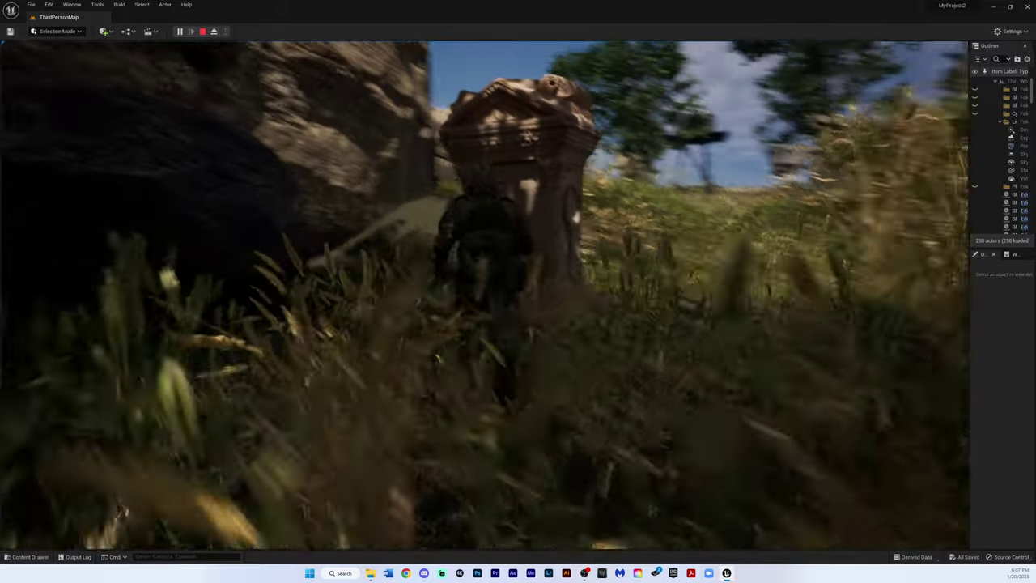
{"action": "key", "text": "w"}
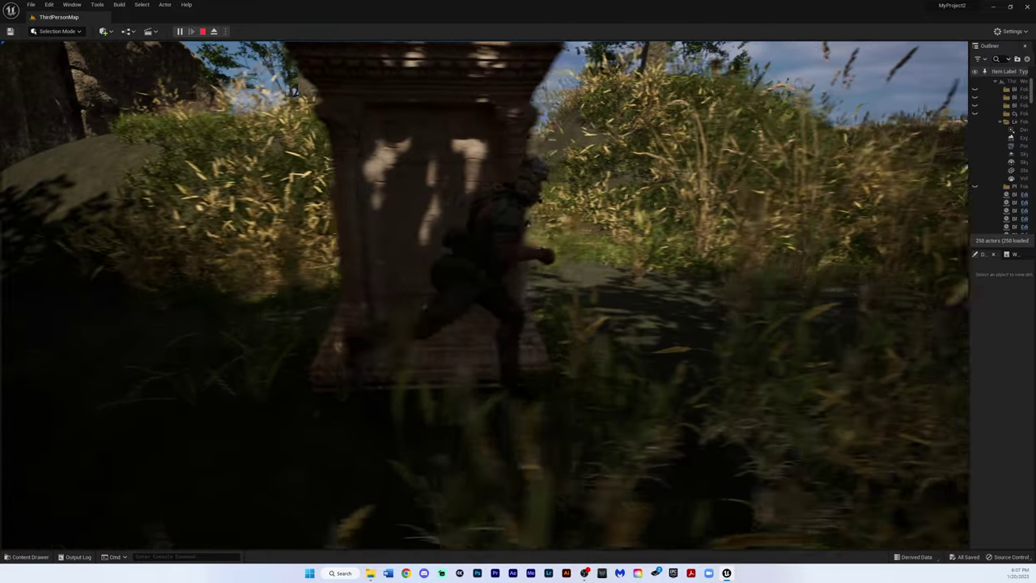
Run the soldier through the tall grass and up the hill to the stone cross.
{"action": "key", "text": "w"}
{"action": "key", "text": "w"}
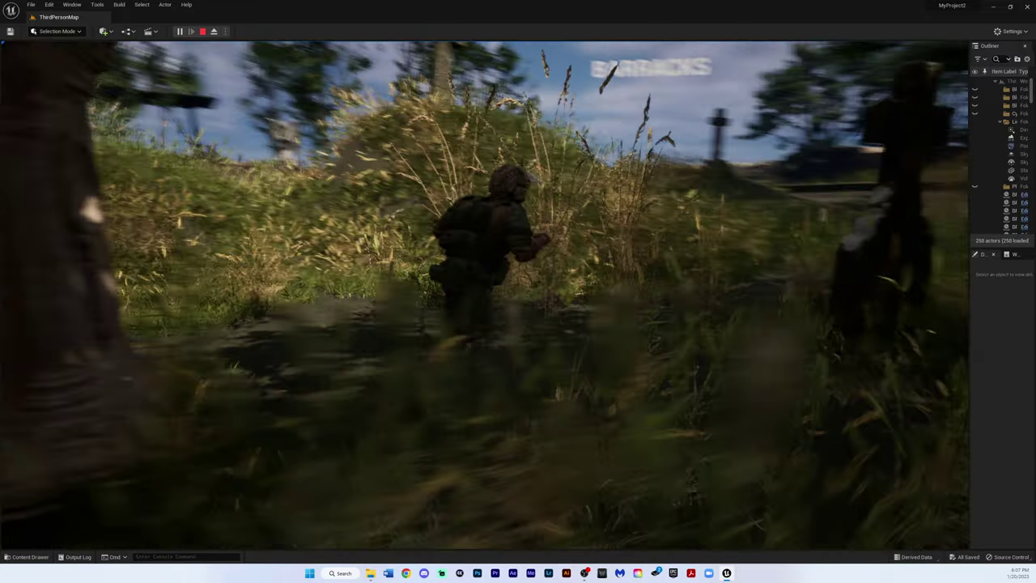
{"action": "key", "text": "w"}
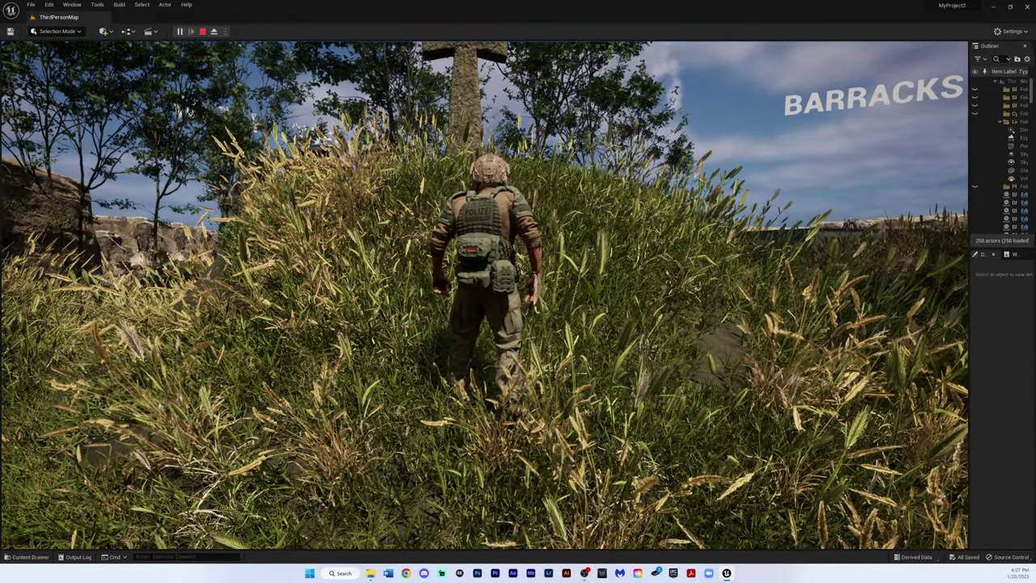
{"action": "key", "text": "w"}
{"action": "key", "text": "w"}
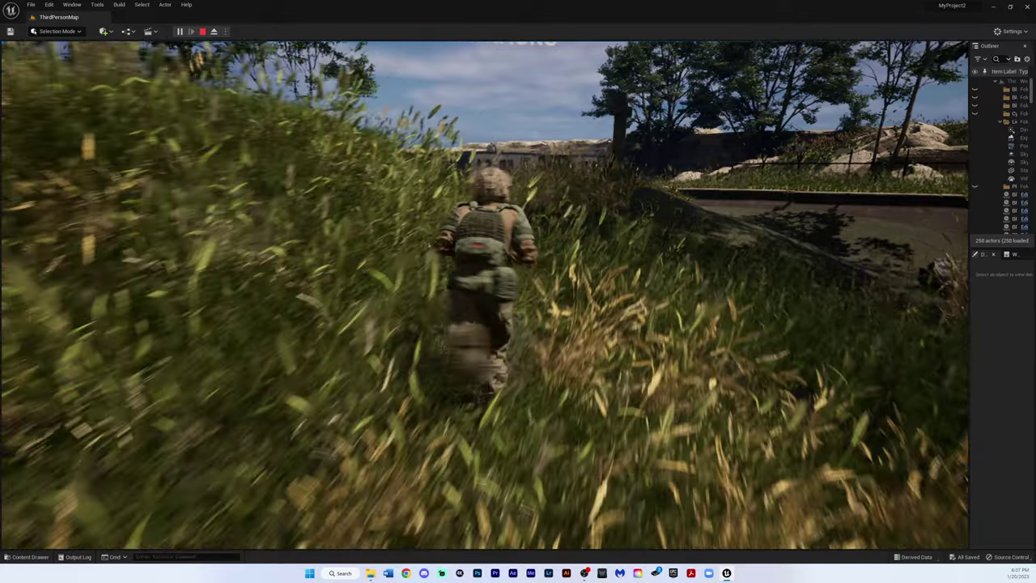
{"action": "key", "text": "w"}
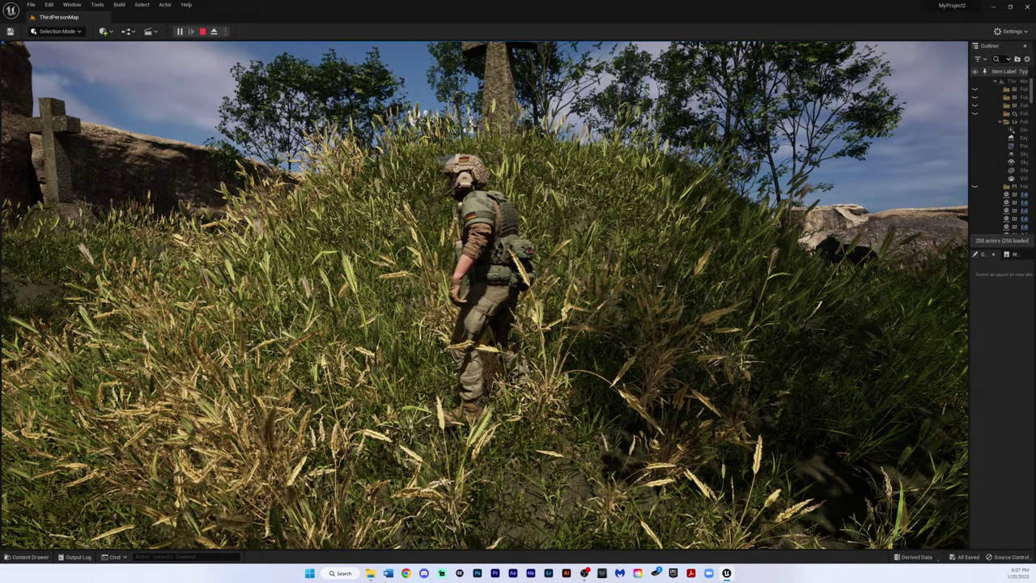
{"action": "key", "text": "w"}
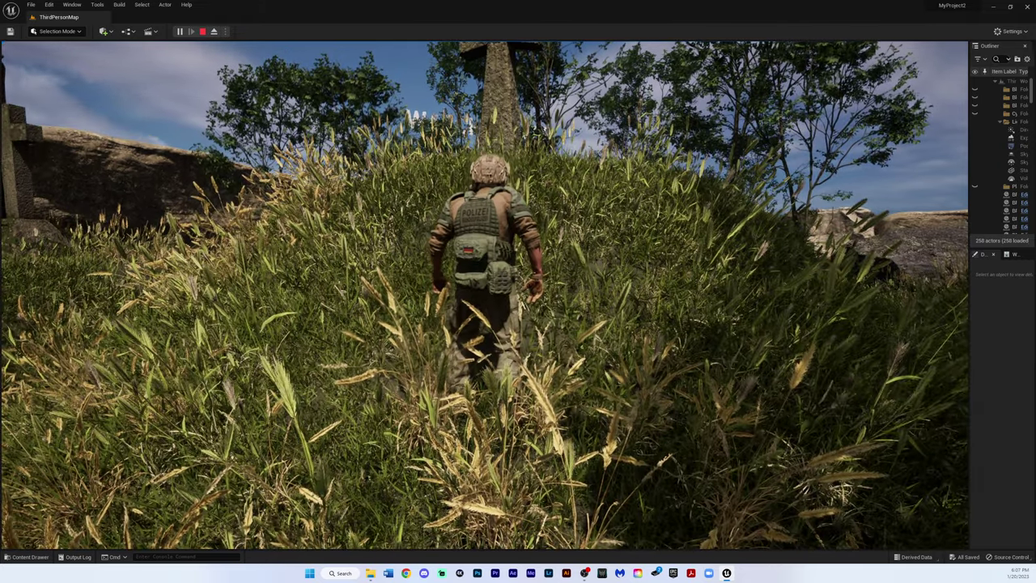
{"action": "key", "text": "w"}
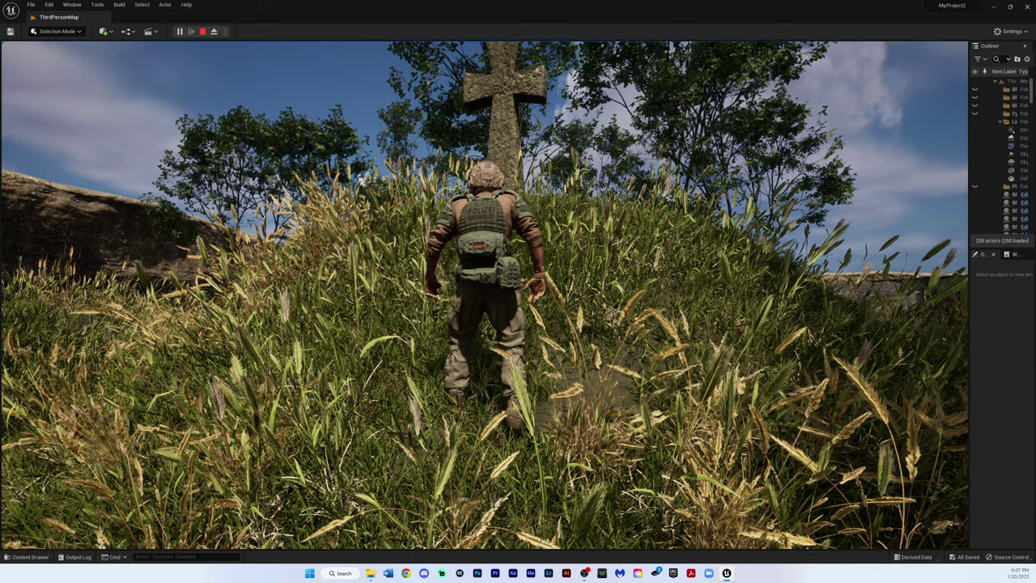
{"action": "key", "text": "w"}
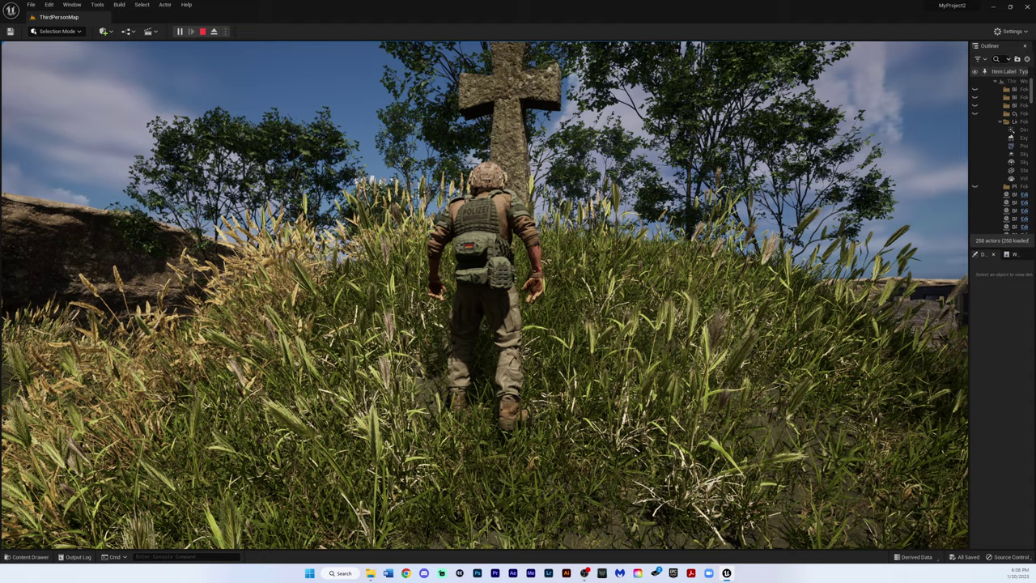
{"action": "key", "text": "w"}
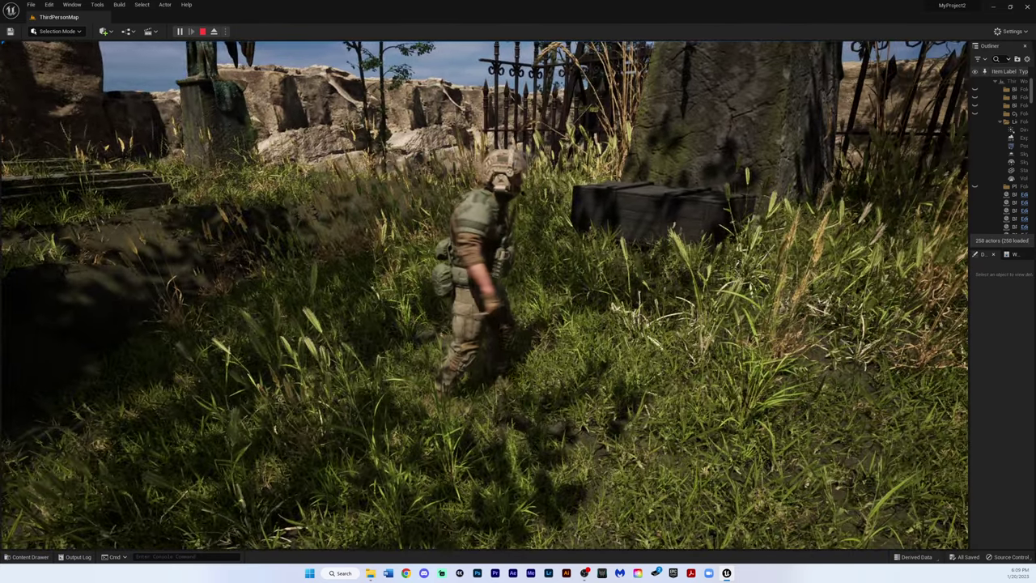
Run the soldier left to the fenced enclosure with the dark crate and pillar.
{"action": "key", "text": "a"}
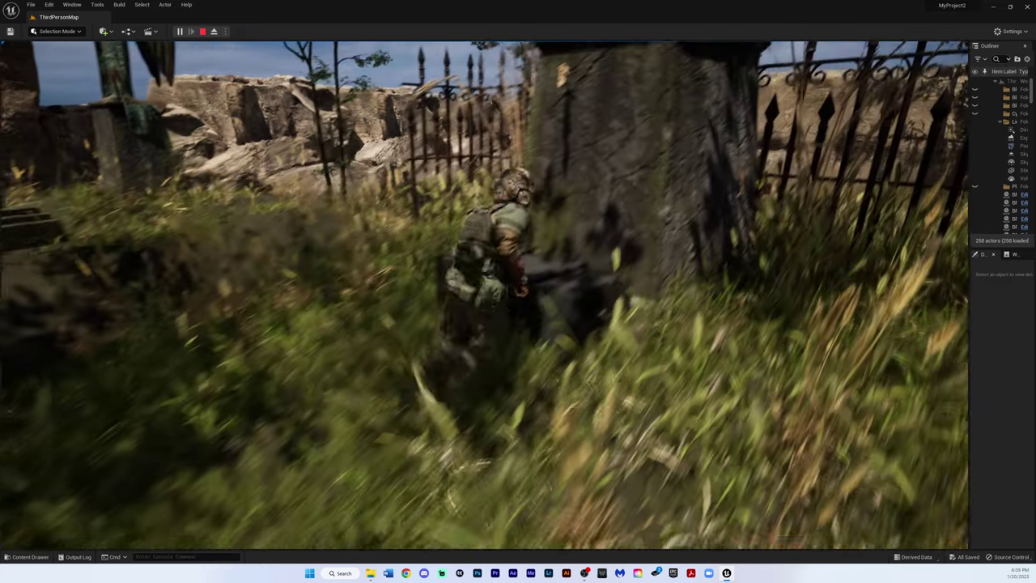
Maneuver the soldier around the mossy pillar and dark crate.
{"action": "key", "text": "w"}
{"action": "key", "text": "a"}
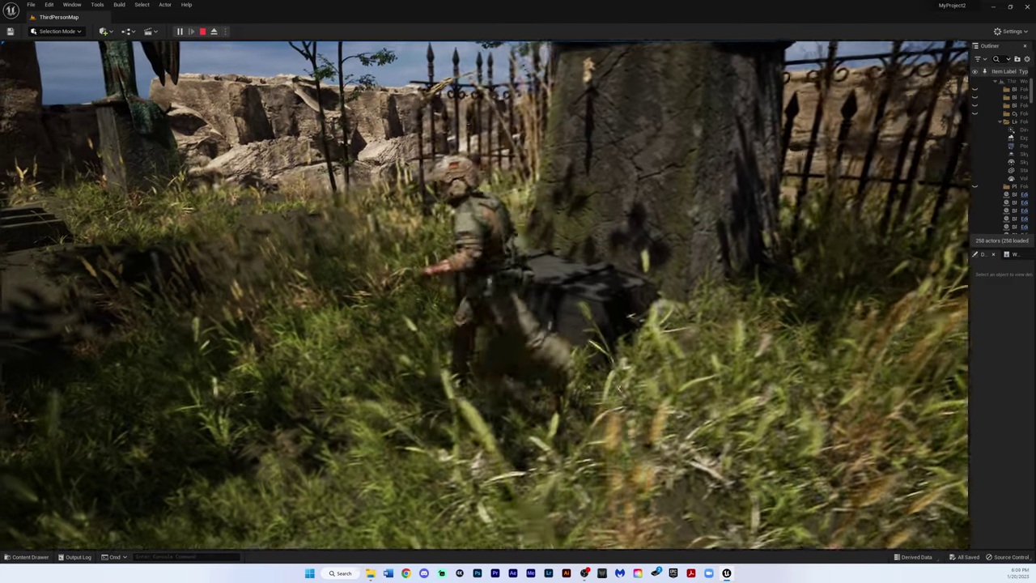
{"action": "key", "text": "d"}
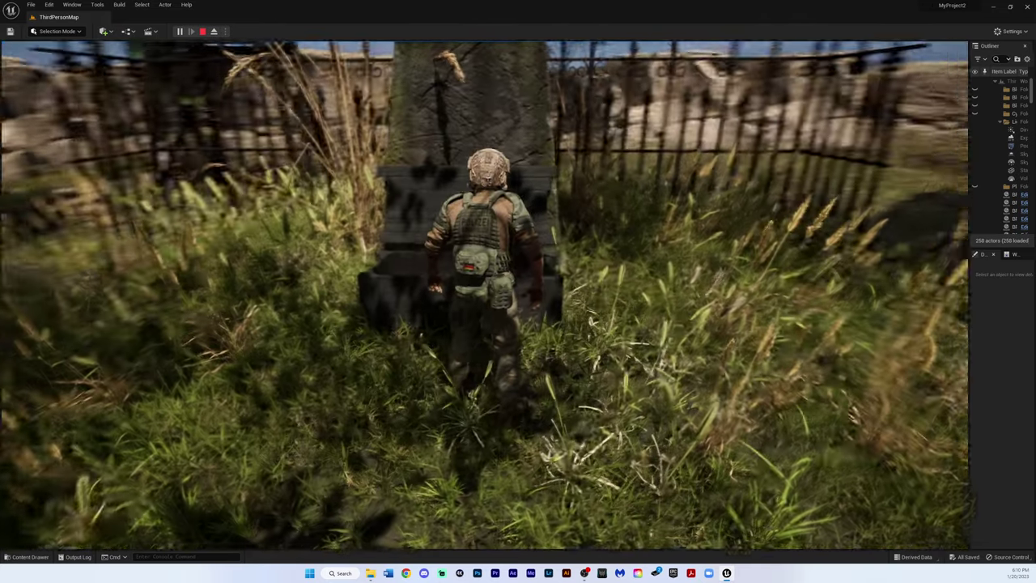
{"action": "key", "text": "s"}
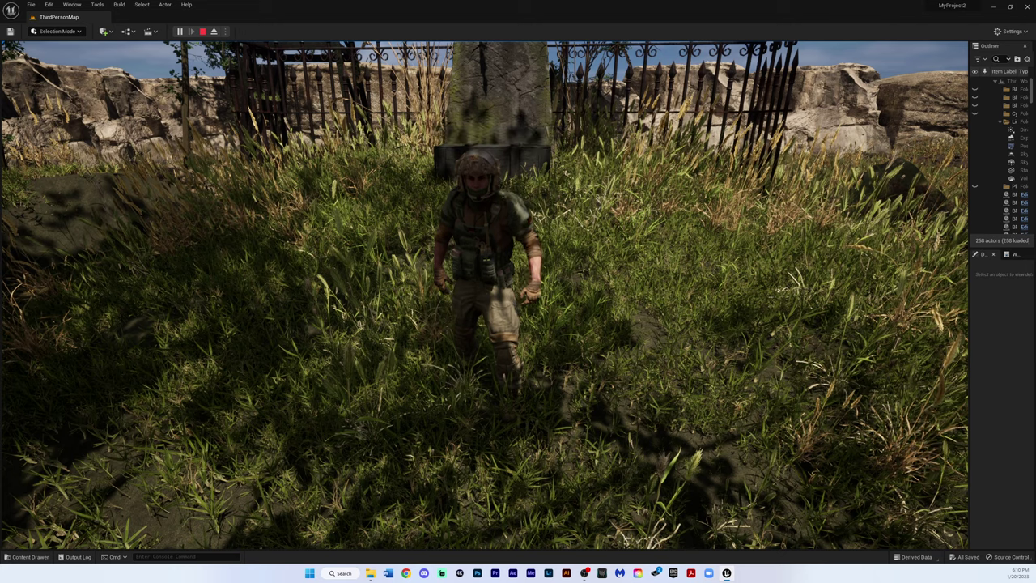
{"action": "key", "text": "w"}
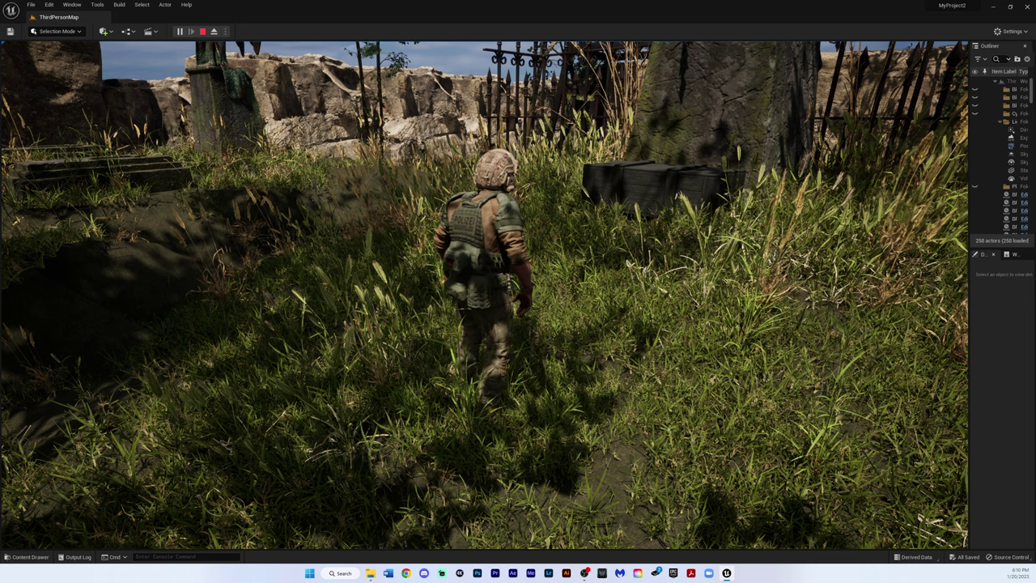
Turn the soldier back and forth near the gate, crate and pillar.
{"action": "key", "text": "s"}
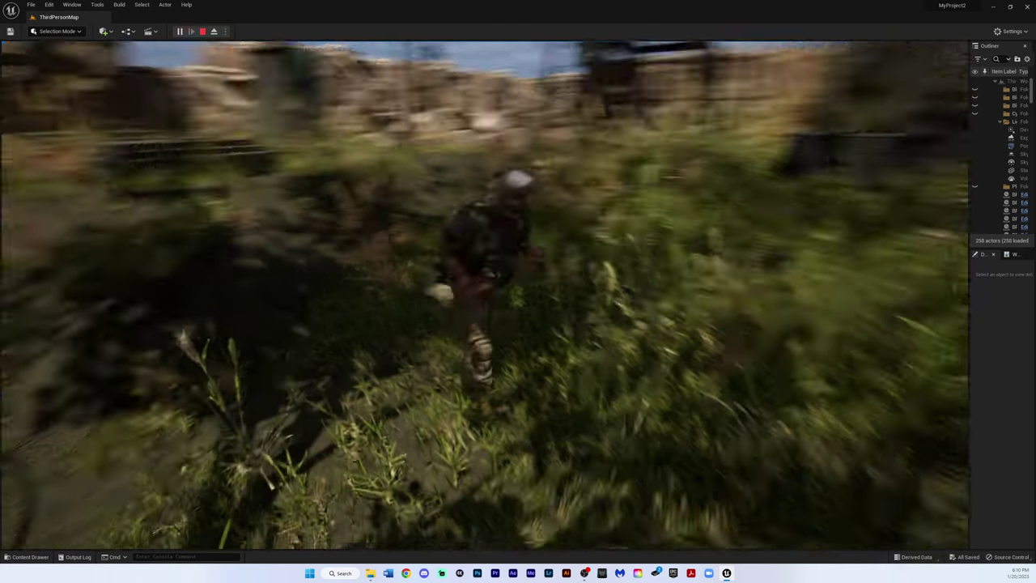
{"action": "key", "text": "w"}
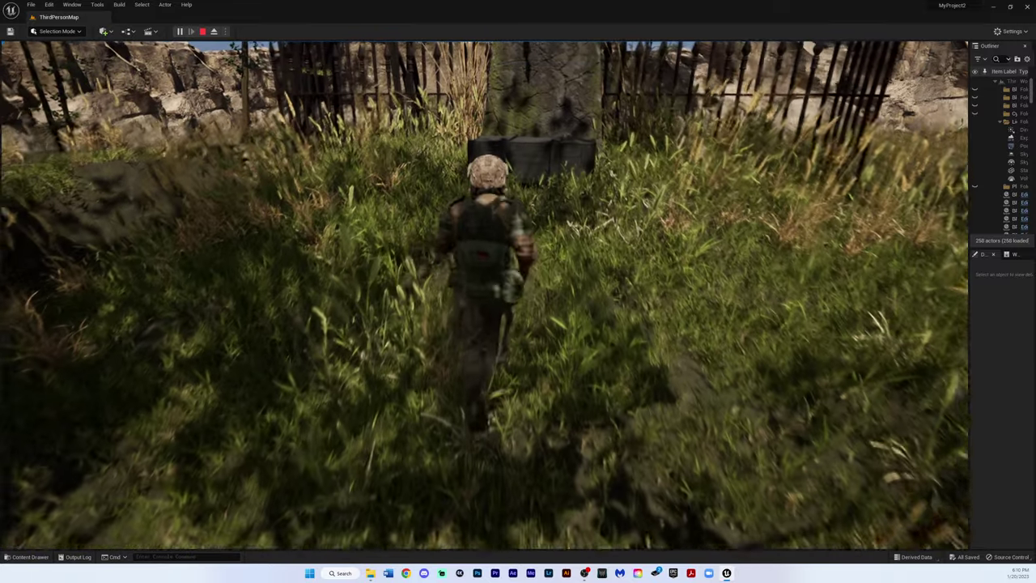
{"action": "key", "text": "w"}
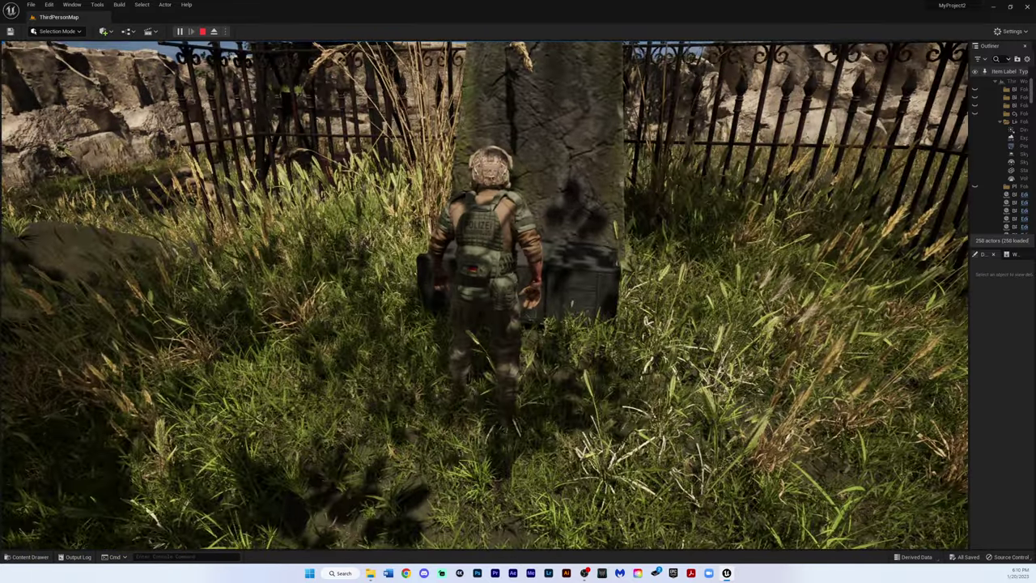
{"action": "key", "text": "a"}
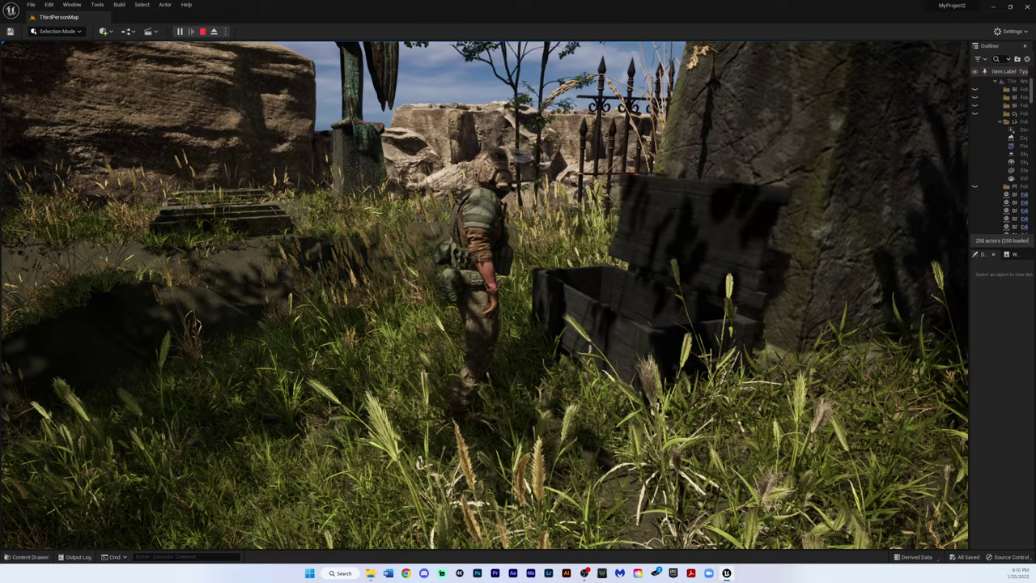
{"action": "key", "text": "s"}
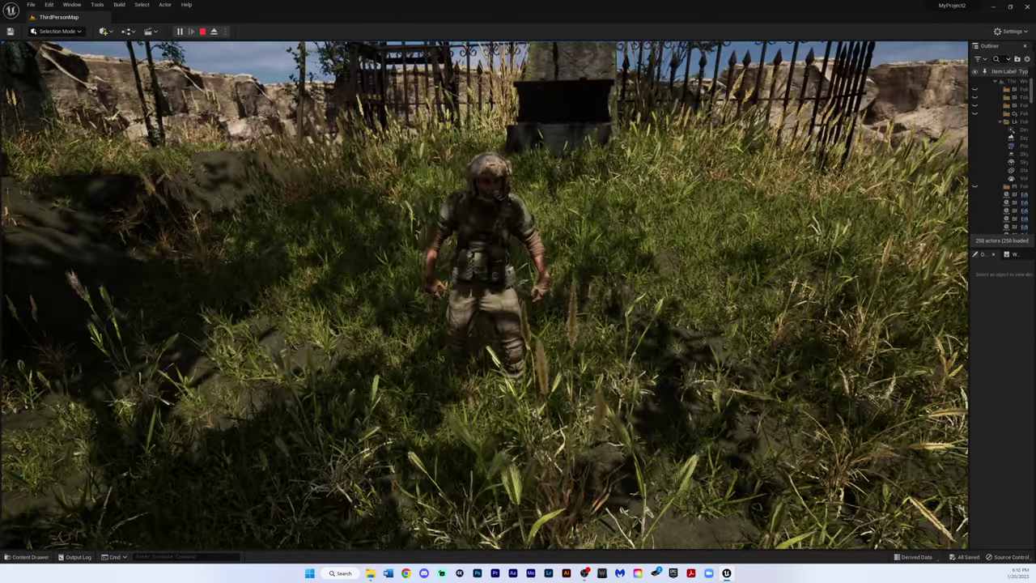
{"action": "key", "text": "w"}
{"action": "key", "text": "s"}
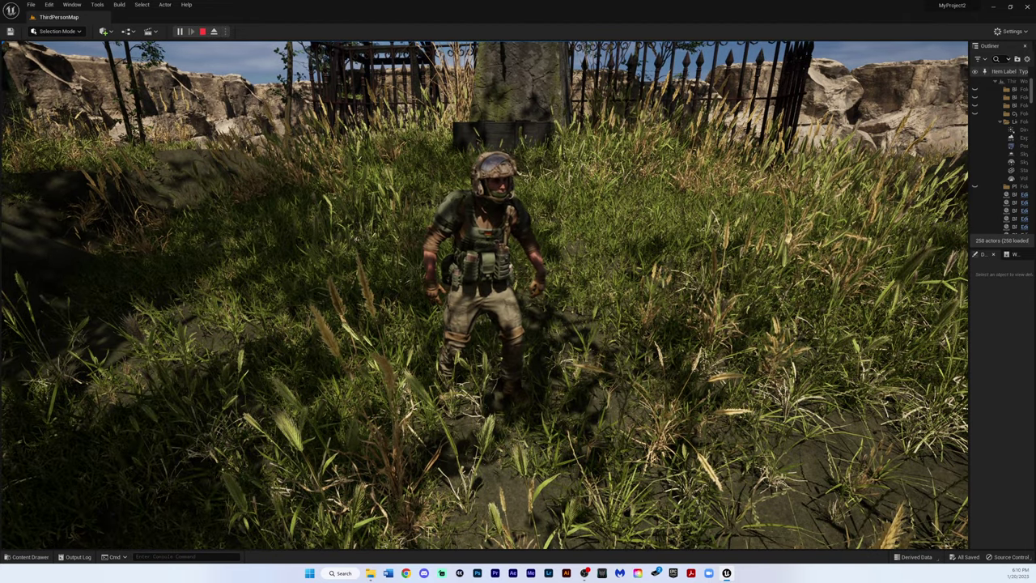
Run toward the cliffs, jumping twice onto the stone steps toward the angel statue.
{"action": "key", "text": "w"}
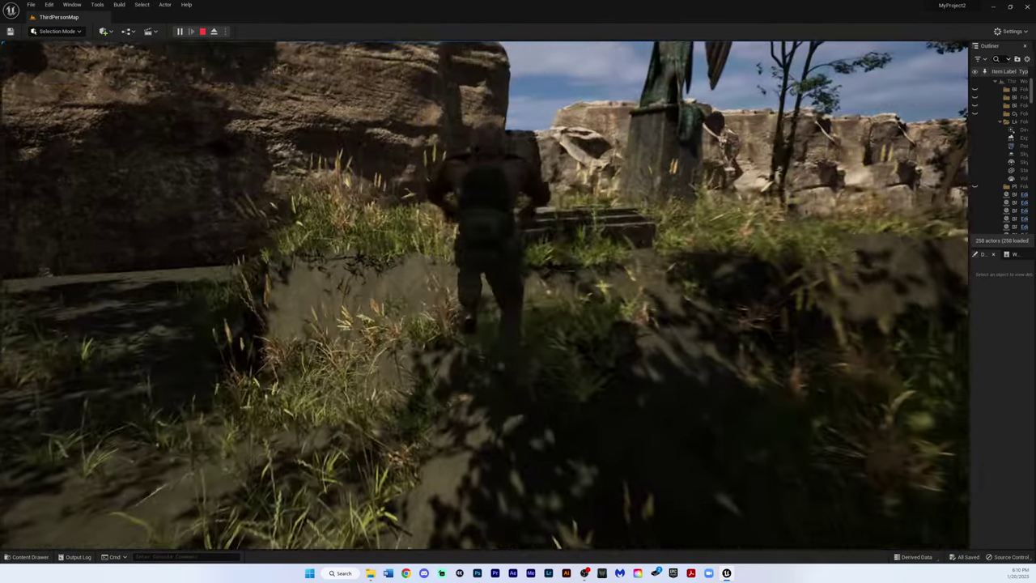
{"action": "key", "text": "space"}
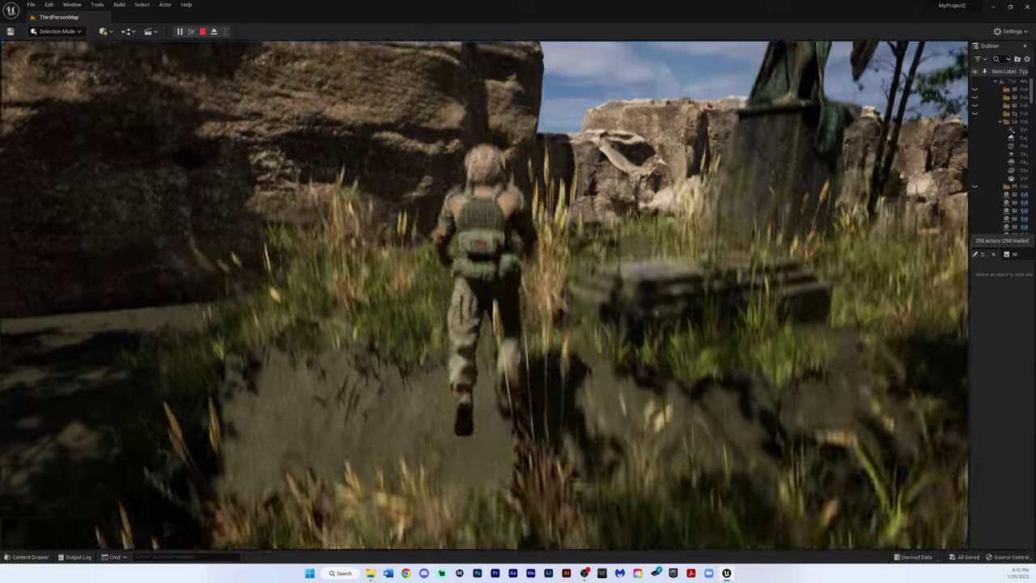
{"action": "key", "text": "space"}
{"action": "key", "text": "w"}
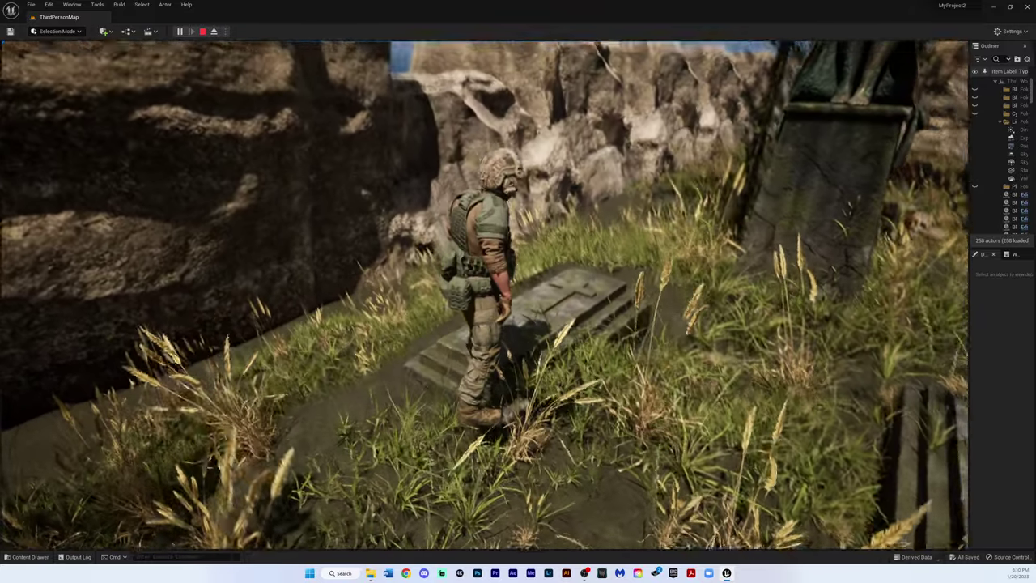
{"action": "key", "text": "w"}
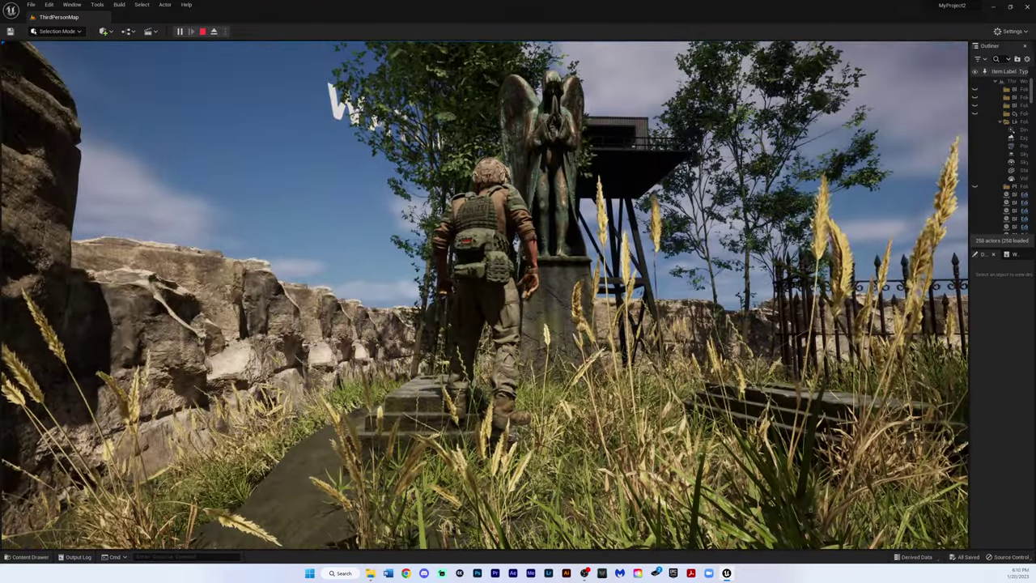
Run past the angel statue and along the iron fence to the watchtower.
{"action": "key", "text": "w"}
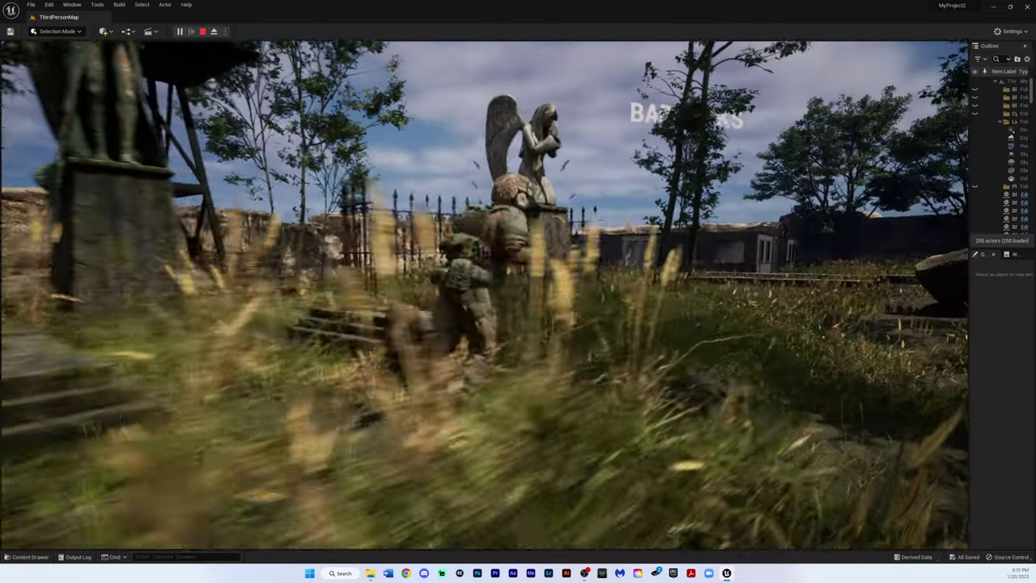
{"action": "key", "text": "w"}
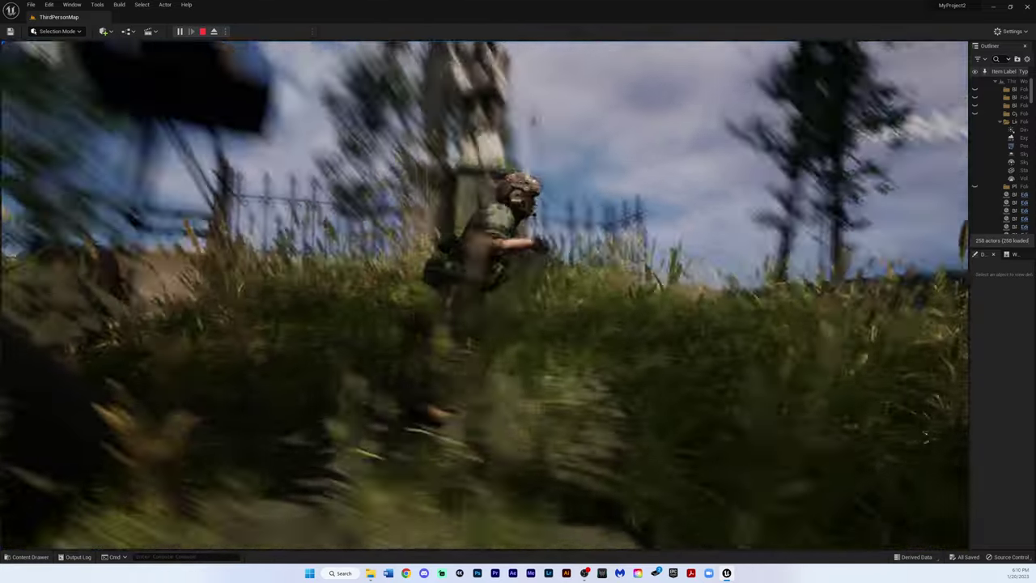
{"action": "key", "text": "w"}
{"action": "key", "text": "w"}
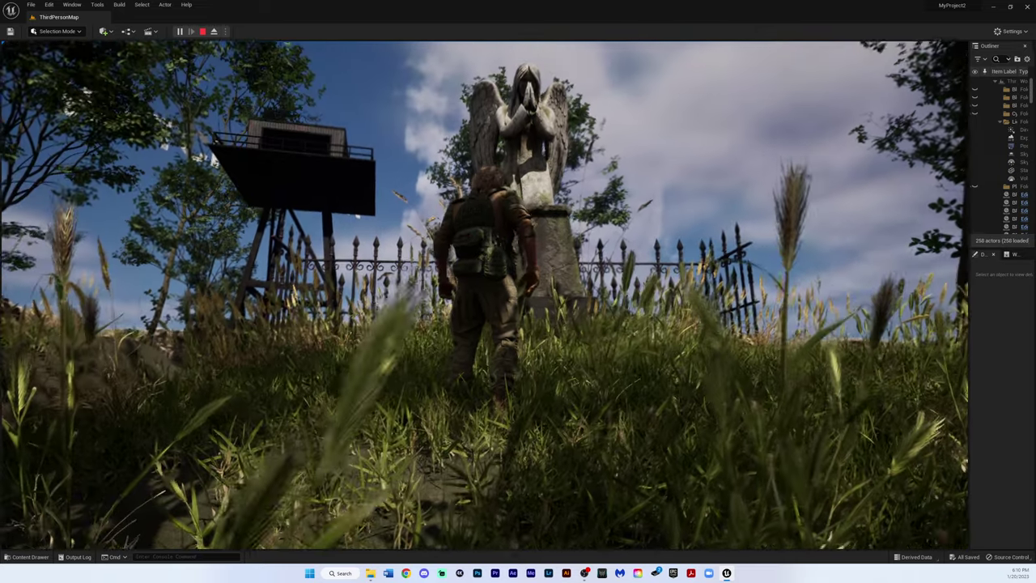
{"action": "key", "text": "w"}
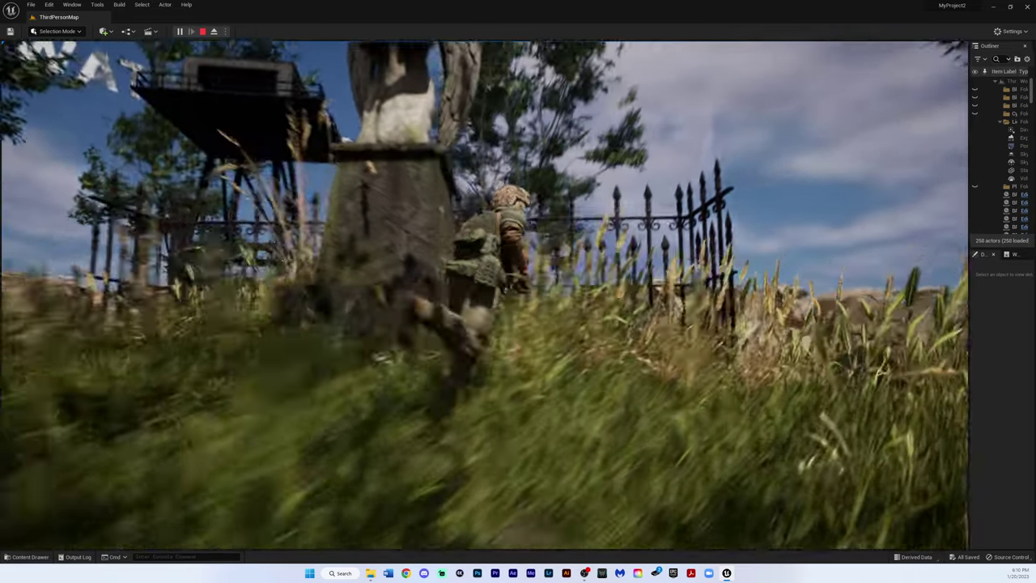
{"action": "key", "text": "w"}
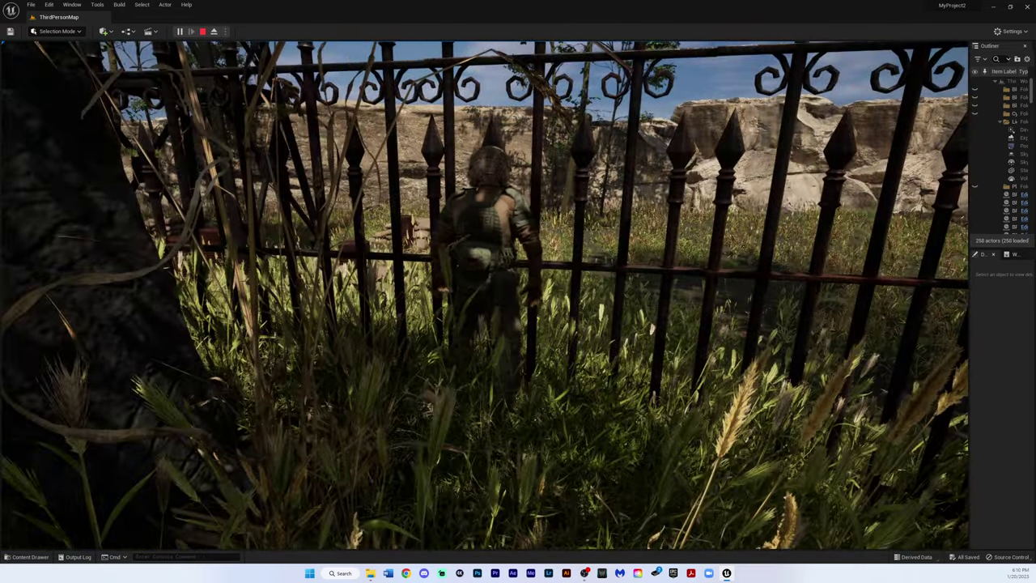
{"action": "key", "text": "w"}
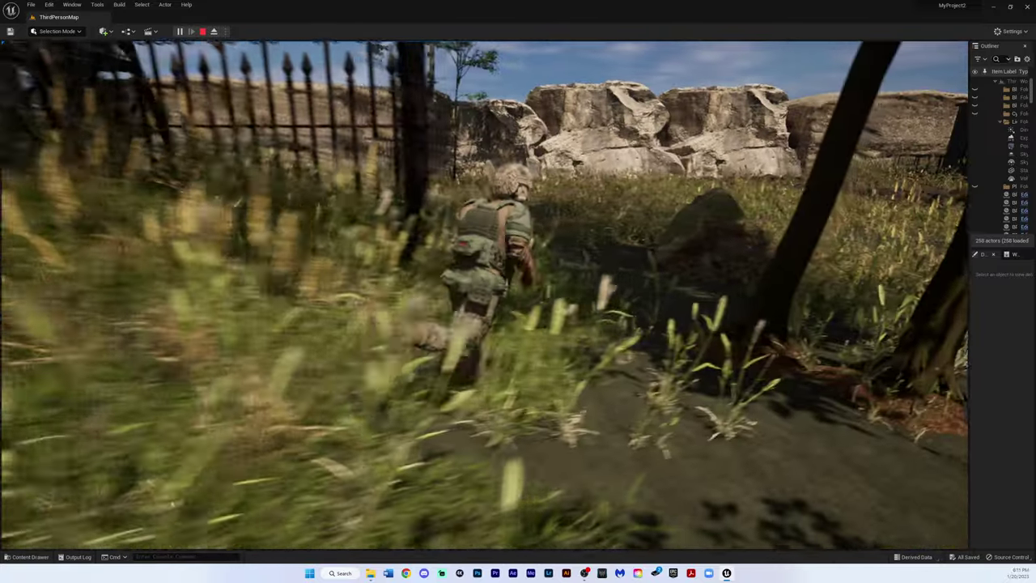
{"action": "key", "text": "w"}
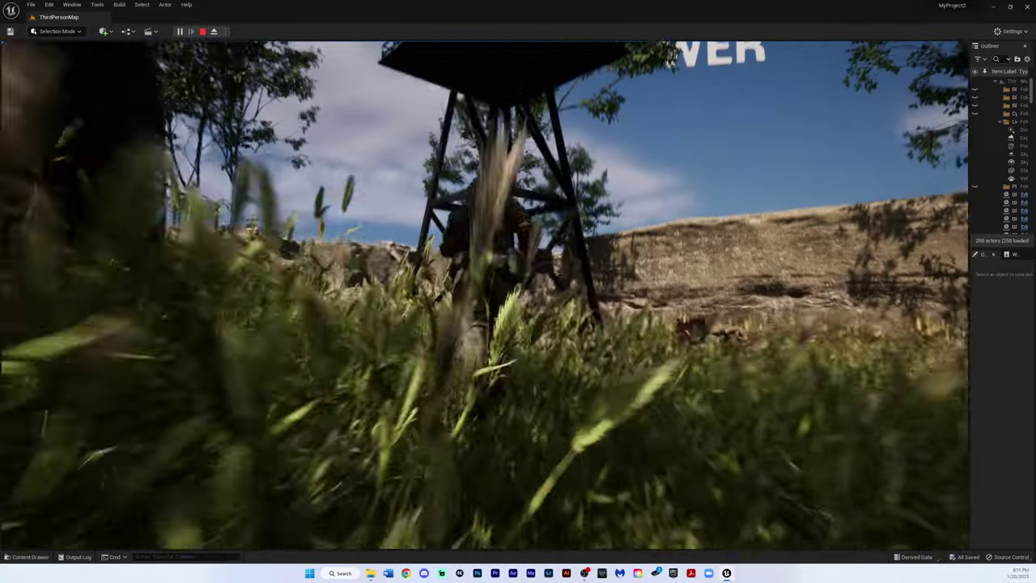
Run the soldier past the watchtower, sandbags and barrels.
{"action": "key", "text": "w"}
{"action": "key", "text": "w"}
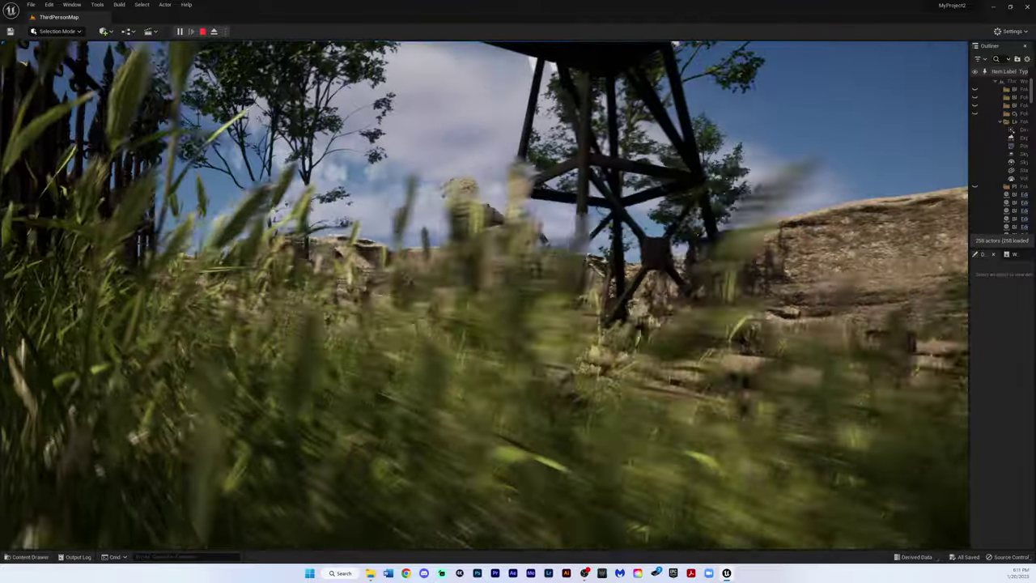
{"action": "key", "text": "w"}
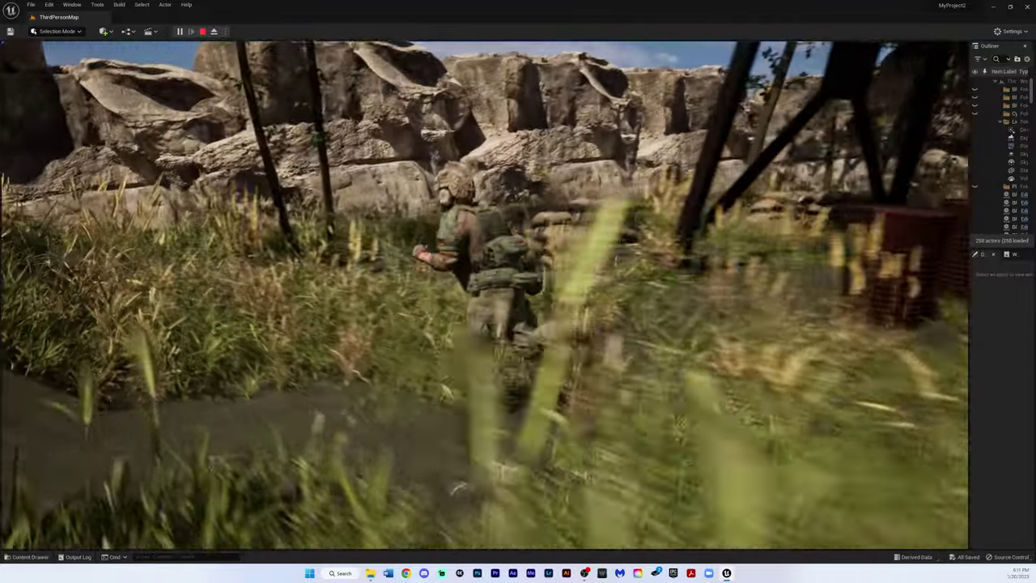
{"action": "key", "text": "w"}
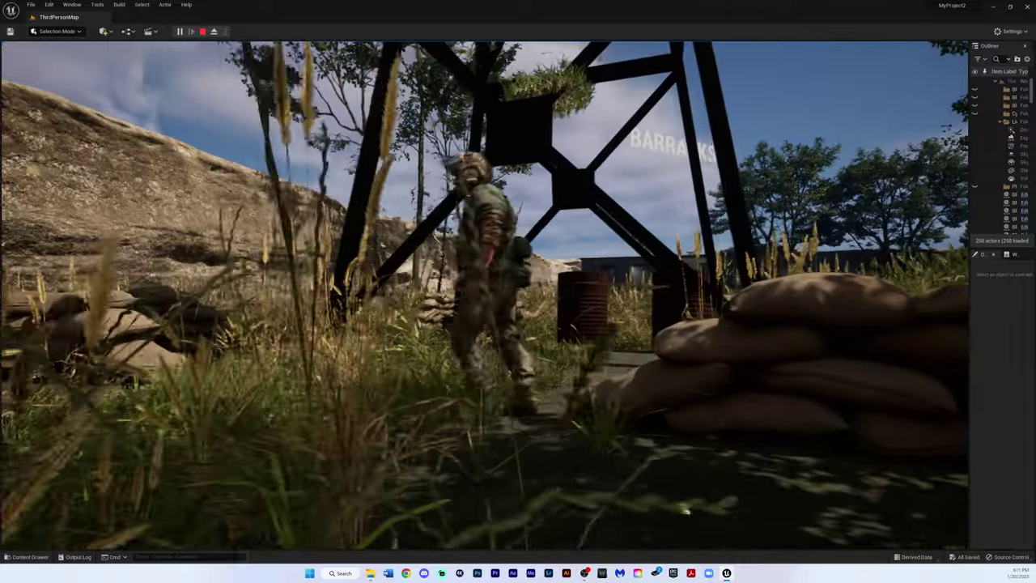
{"action": "key", "text": "w"}
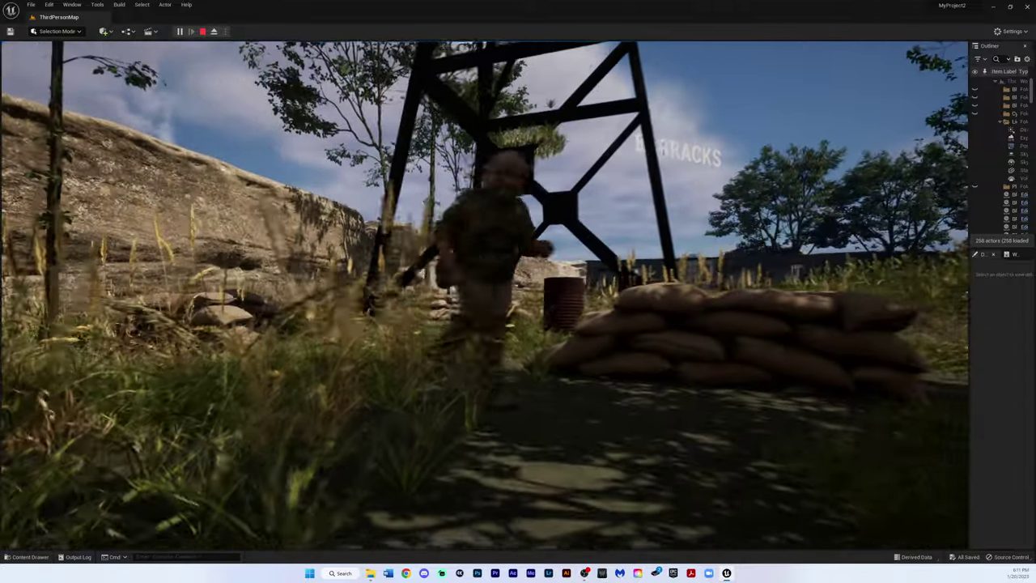
{"action": "key", "text": "w"}
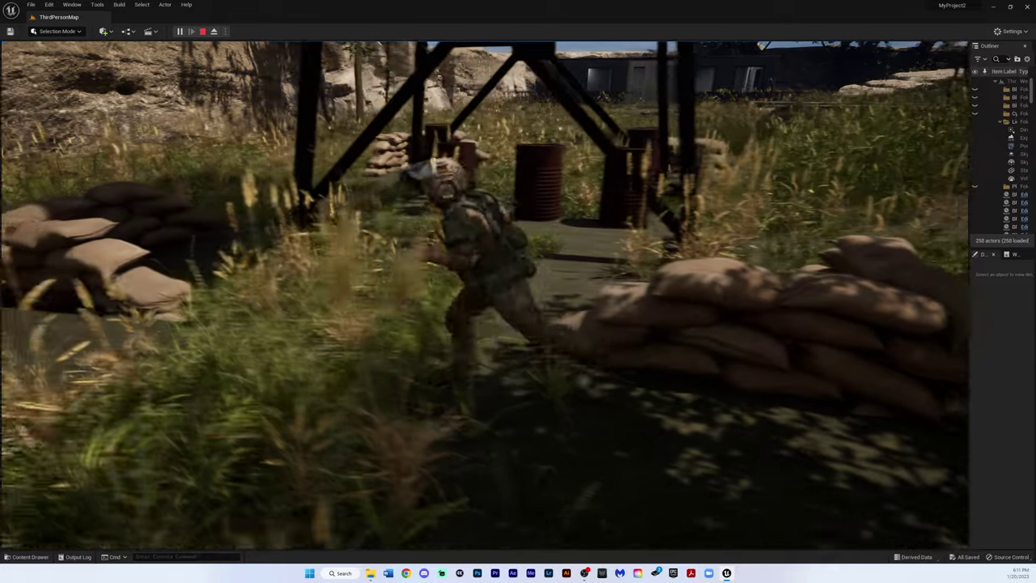
{"action": "key", "text": "w"}
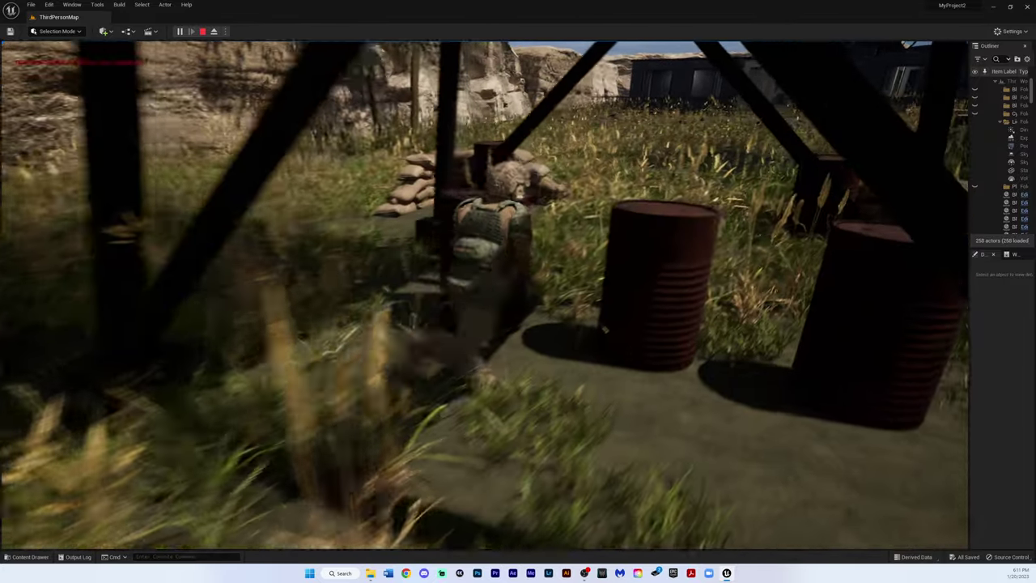
{"action": "key", "text": "s"}
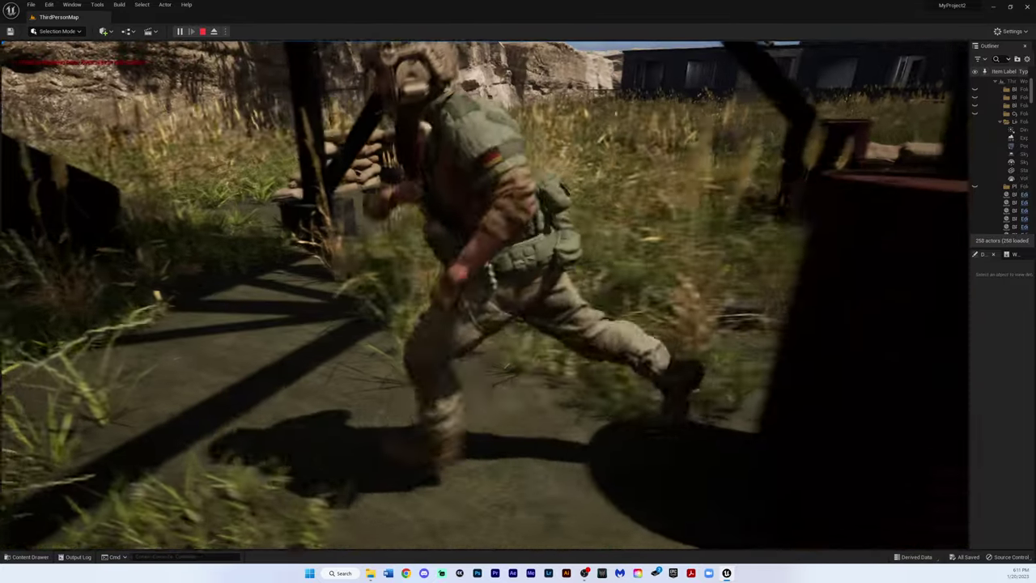
Run on through the field toward the barracks building near the OFFICE sign.
{"action": "key", "text": "w"}
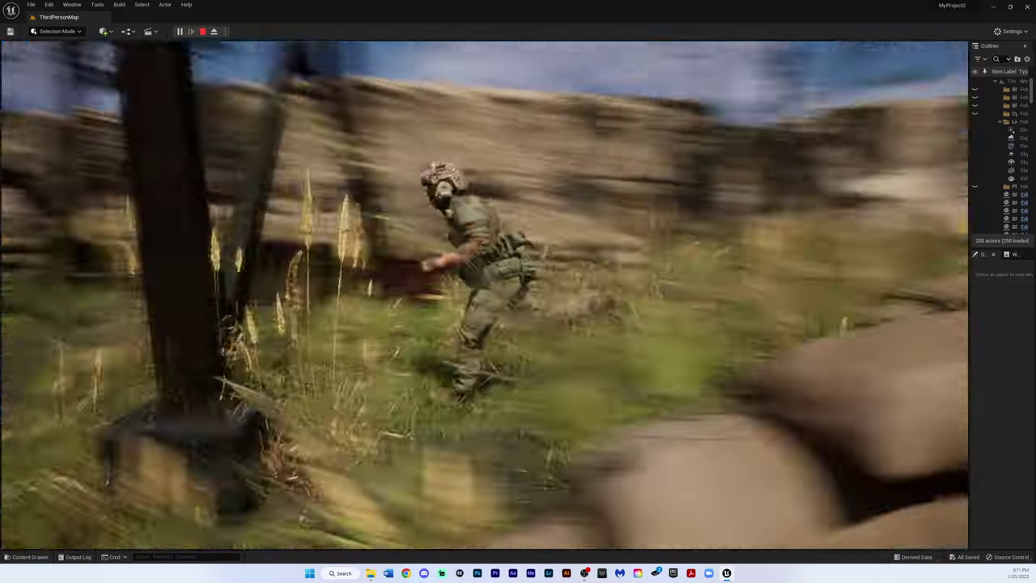
{"action": "key", "text": "w"}
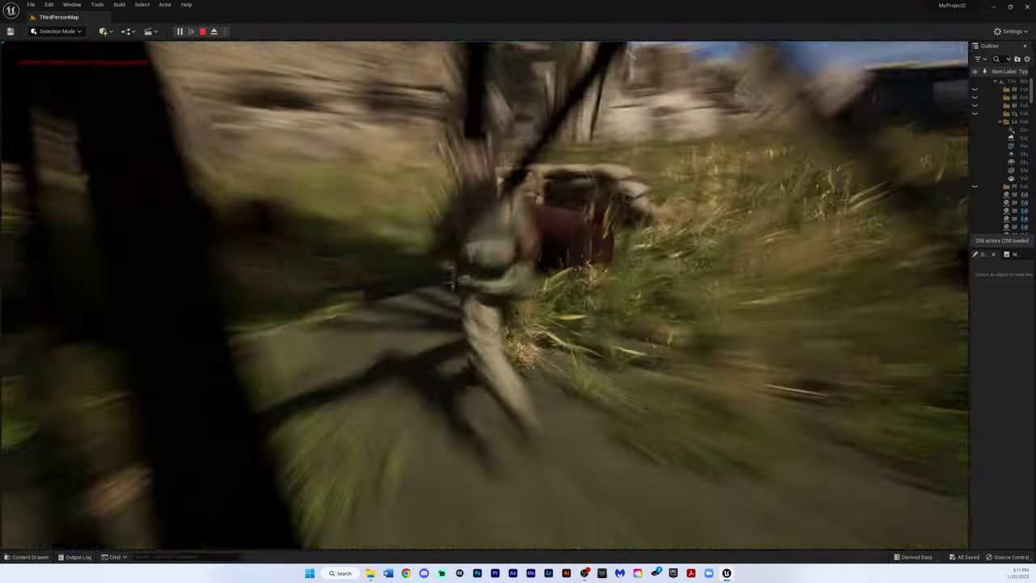
{"action": "key", "text": "w"}
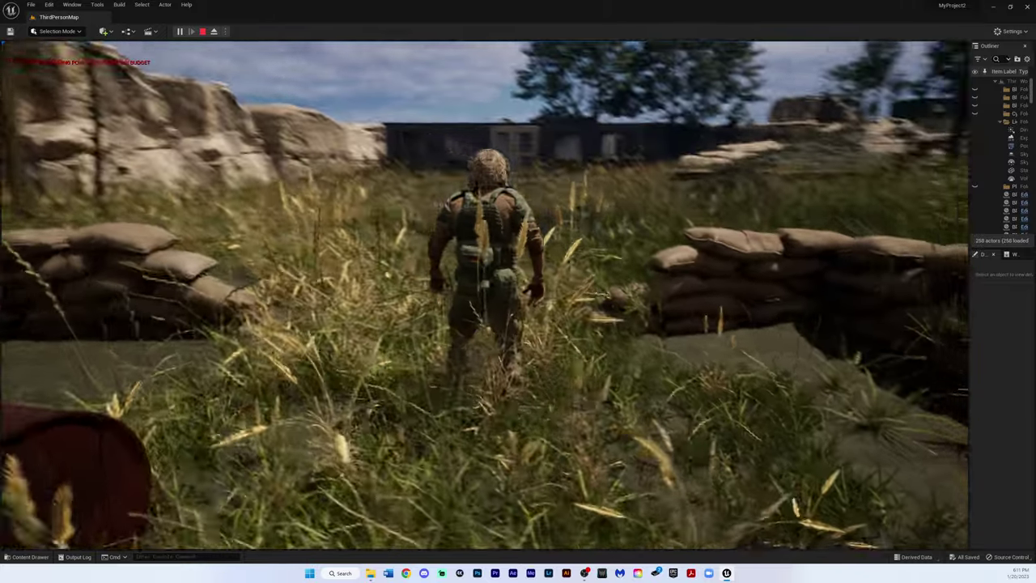
{"action": "key", "text": "w"}
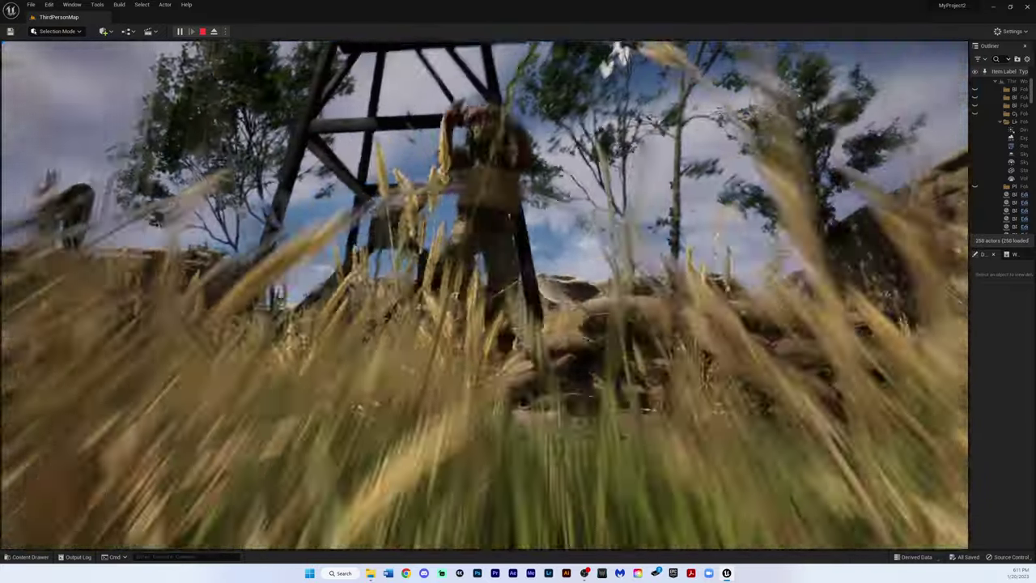
{"action": "key", "text": "w"}
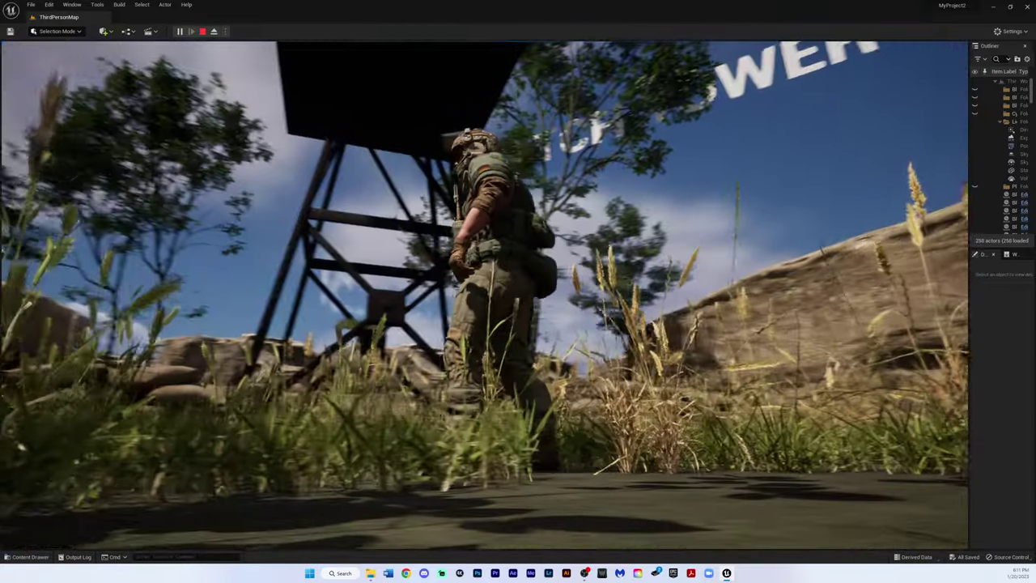
{"action": "key", "text": "w"}
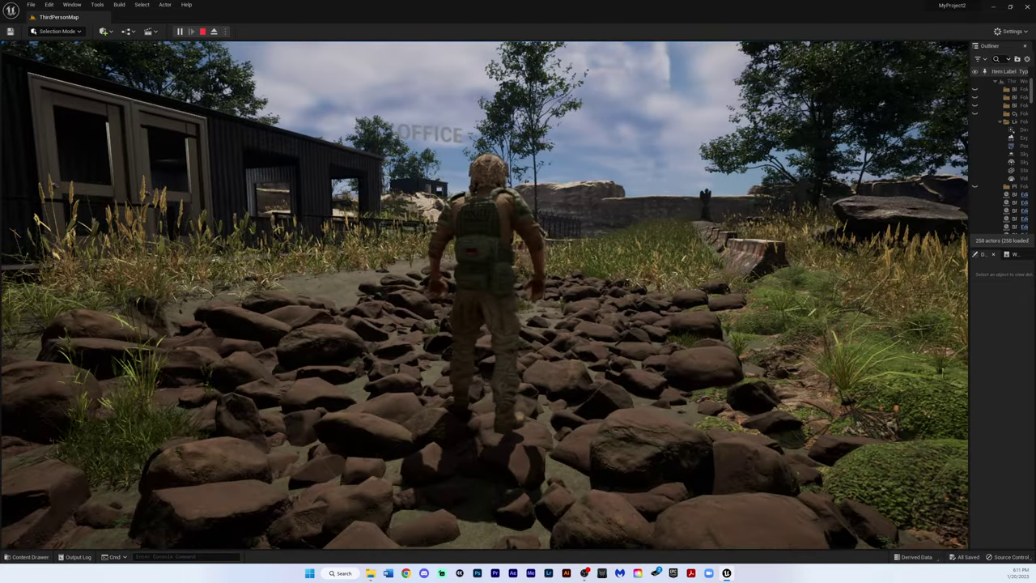
Run the soldier along the building wall to its glass double doors.
{"action": "key", "text": "a"}
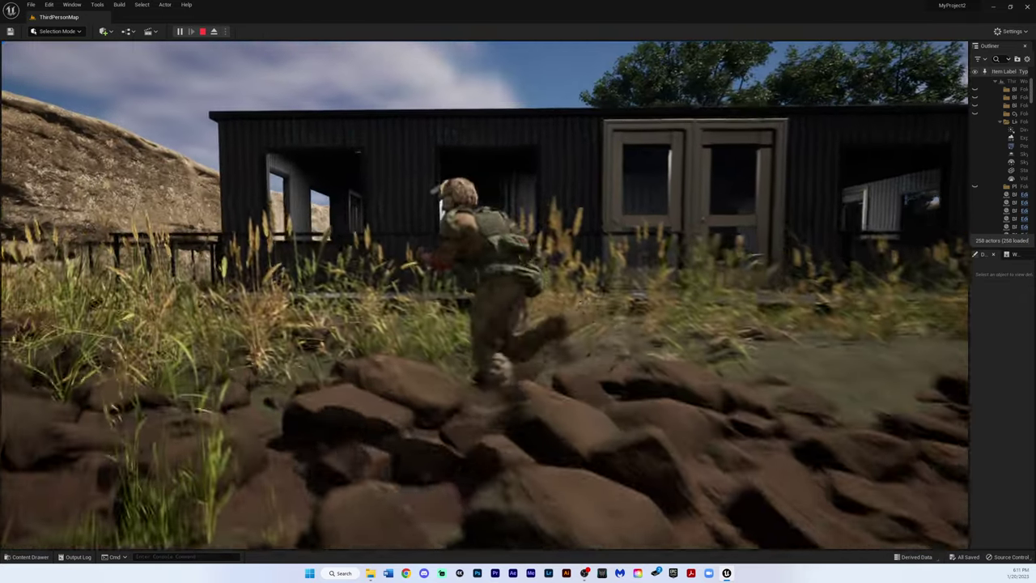
{"action": "key", "text": "w"}
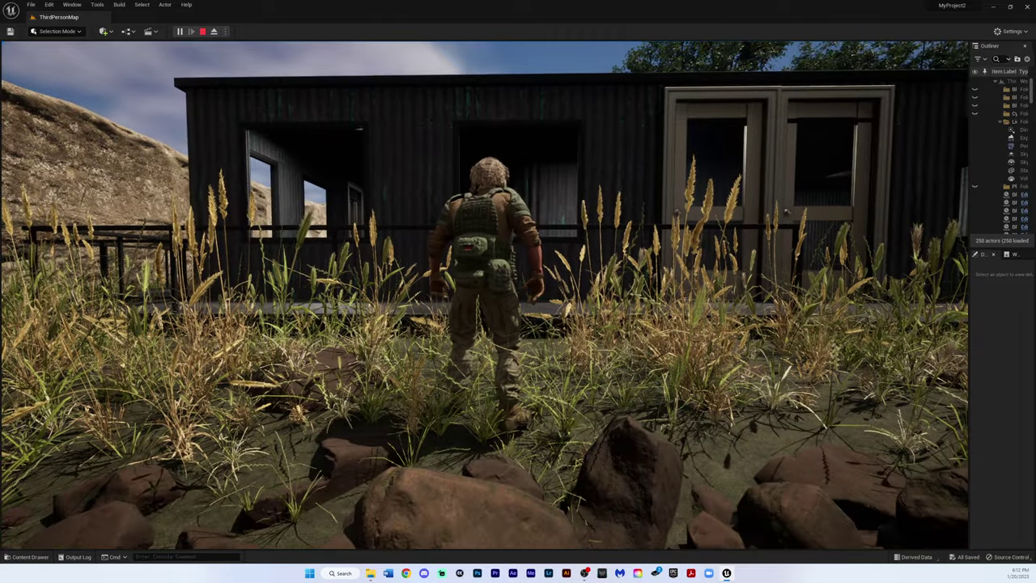
{"action": "key", "text": "d"}
{"action": "key", "text": "w"}
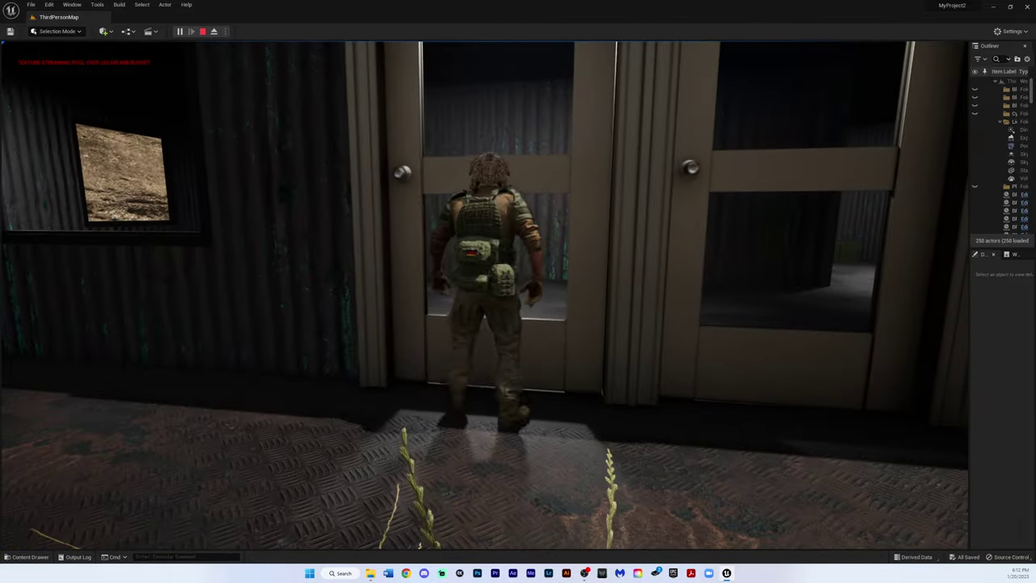
Step through the doorway and back out, then end the play session.
{"action": "key", "text": "a"}
{"action": "key", "text": "w"}
{"action": "key", "text": "s"}
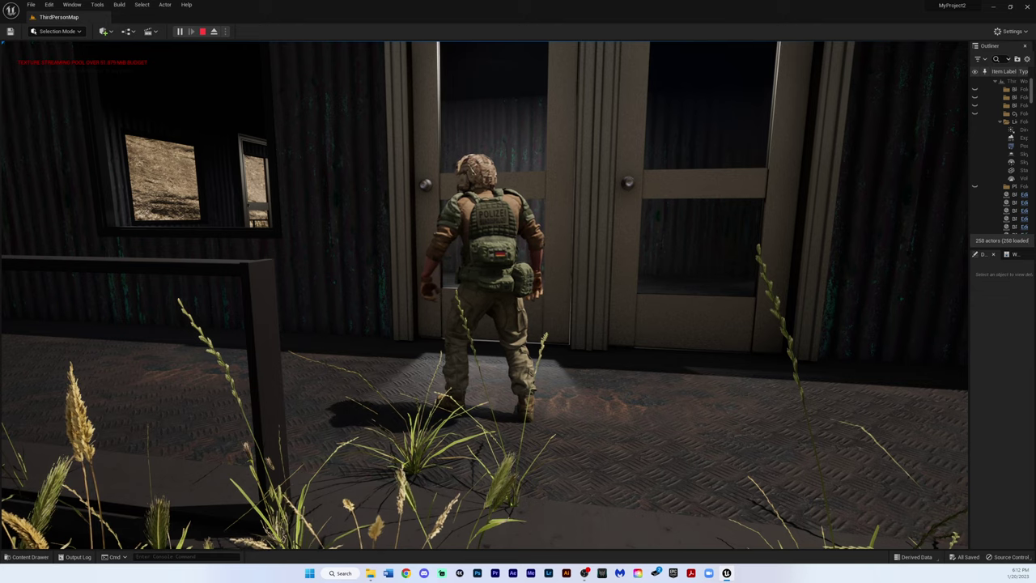
{"action": "key", "text": "Escape"}
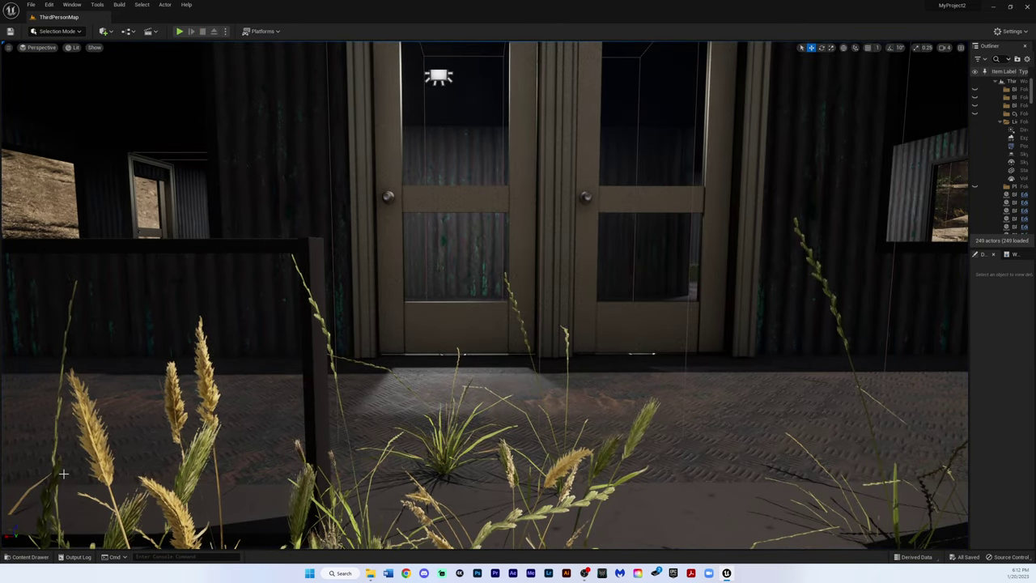
Browse the Content Drawer to StarterContent > Props and open the SM_Door mesh.
{"action": "left_click", "coordinate": [29, 557]}
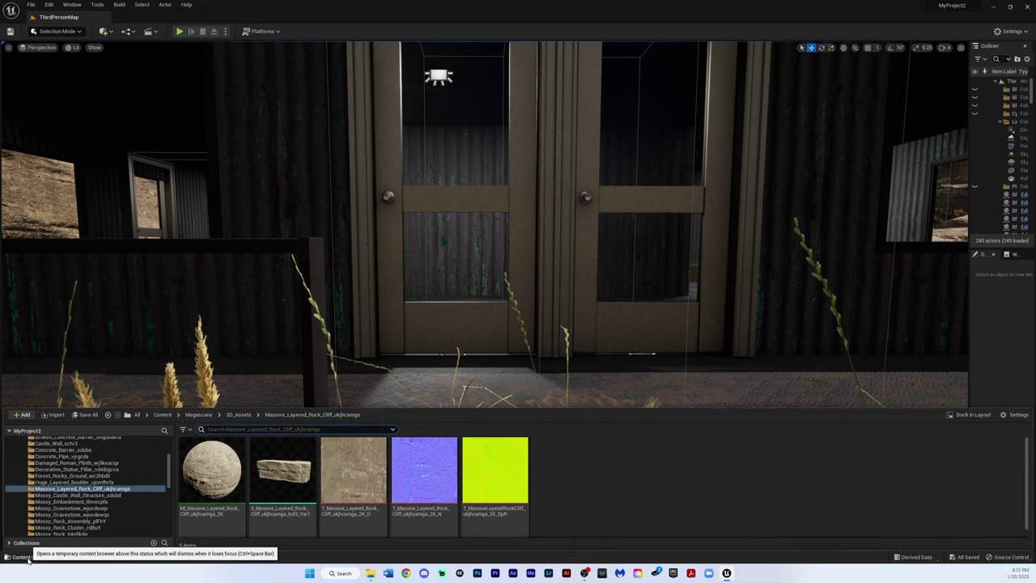
{"action": "scroll", "coordinate": [32, 501], "scroll_direction": "up", "scroll_amount": 2}
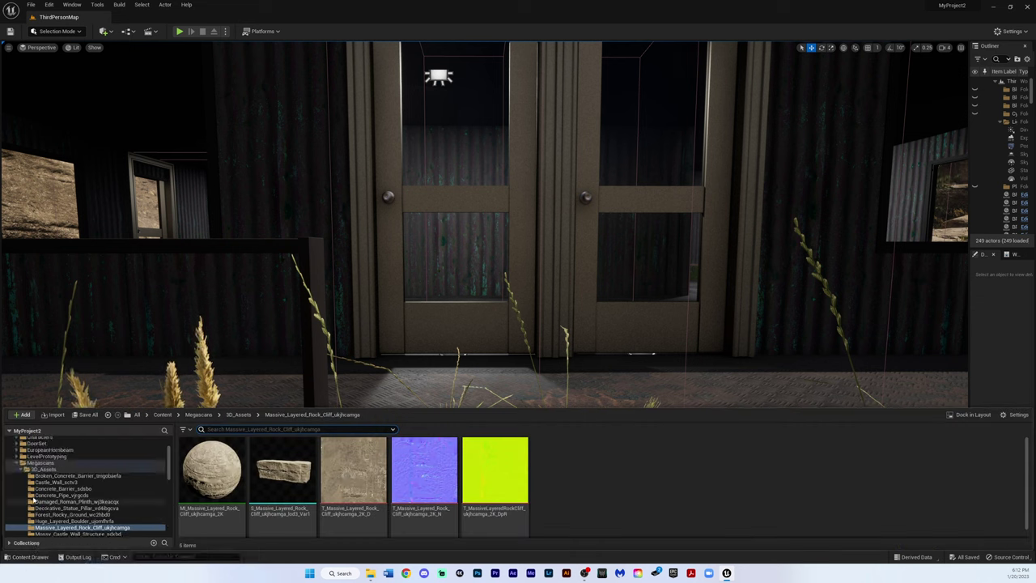
{"action": "left_click", "coordinate": [18, 464]}
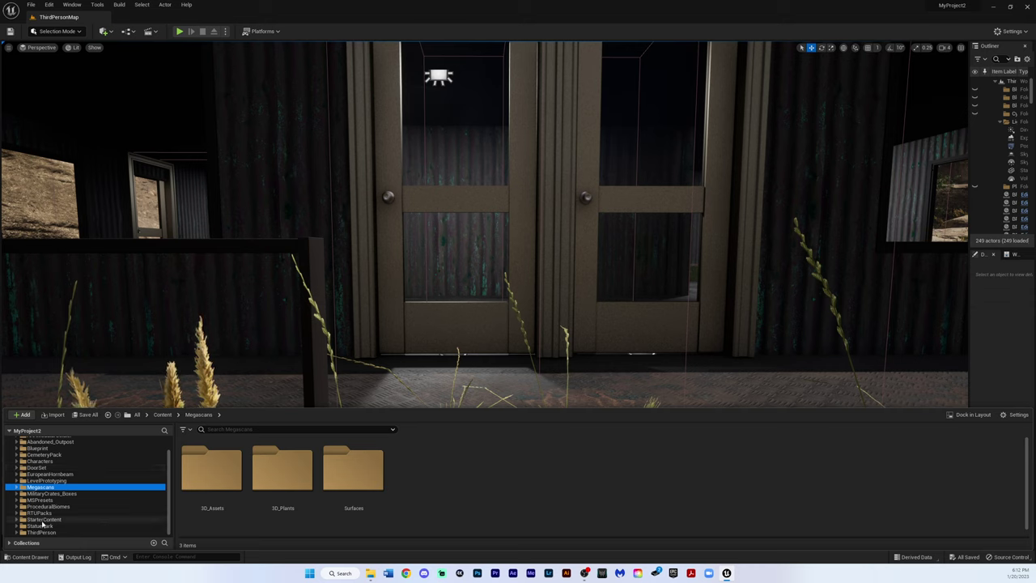
{"action": "left_click", "coordinate": [32, 520]}
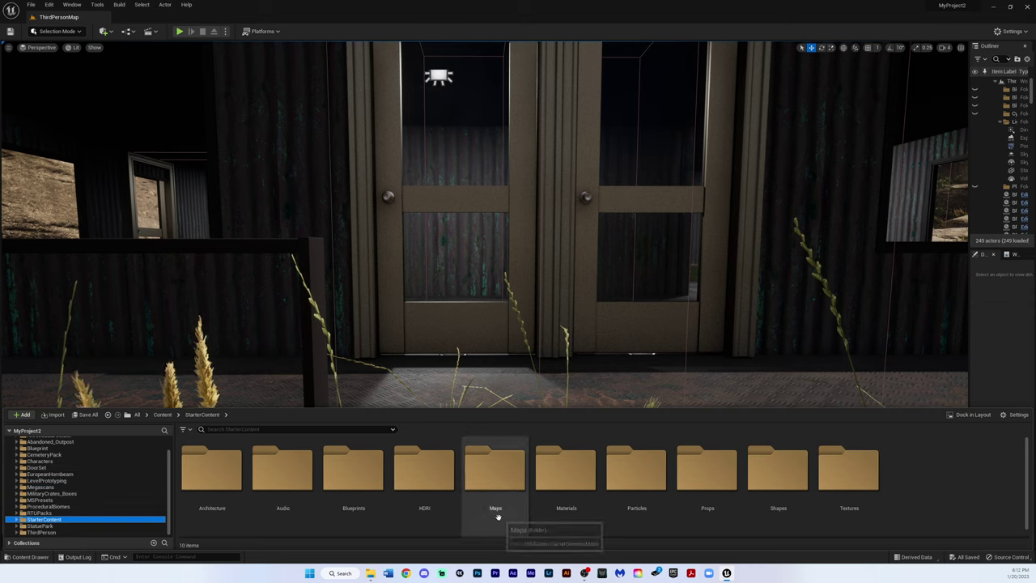
{"action": "double_click", "coordinate": [705, 487]}
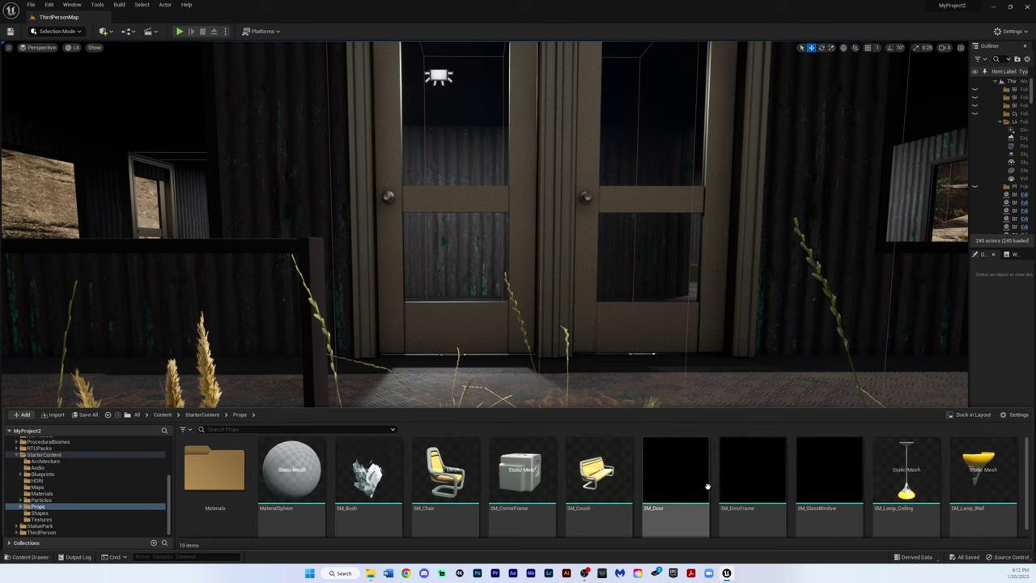
{"action": "double_click", "coordinate": [679, 524]}
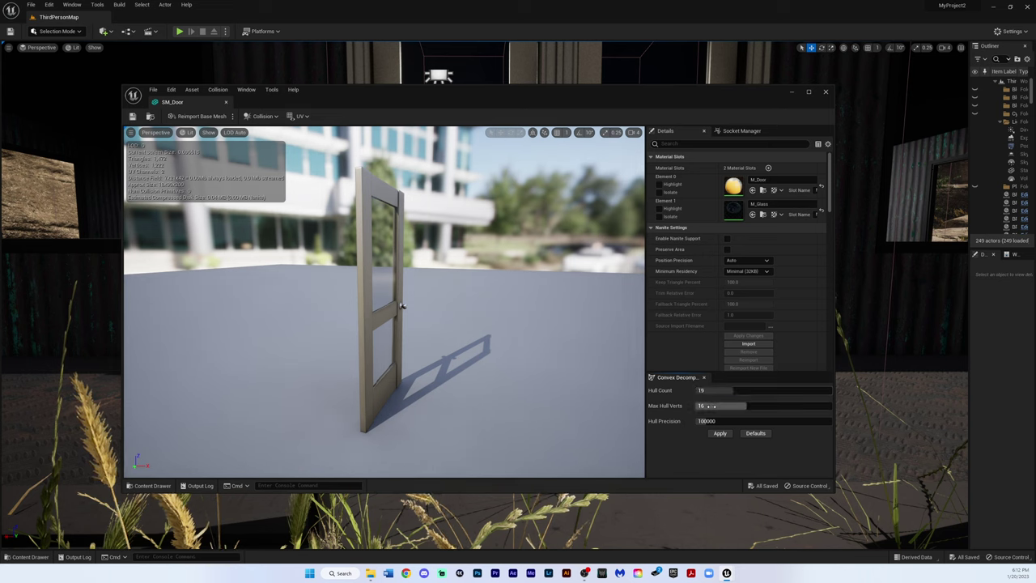
Raise SM_Door's hull precision for 19-hull collision, save, and close the mesh editor.
{"action": "left_click_drag", "start_coordinate": [703, 421], "coordinate": [721, 421]}
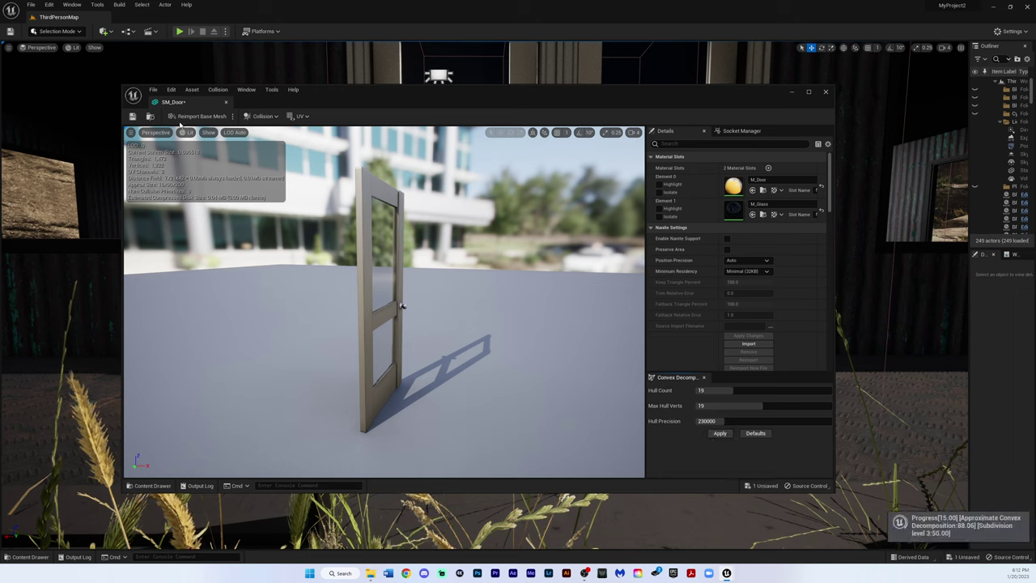
{"action": "key", "text": "ctrl+s"}
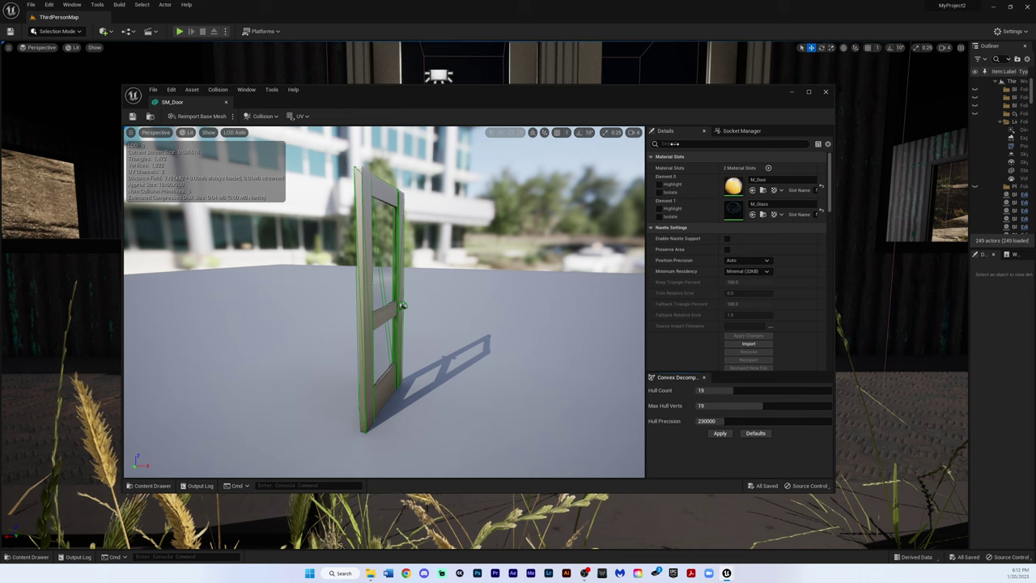
{"action": "left_click", "coordinate": [826, 93]}
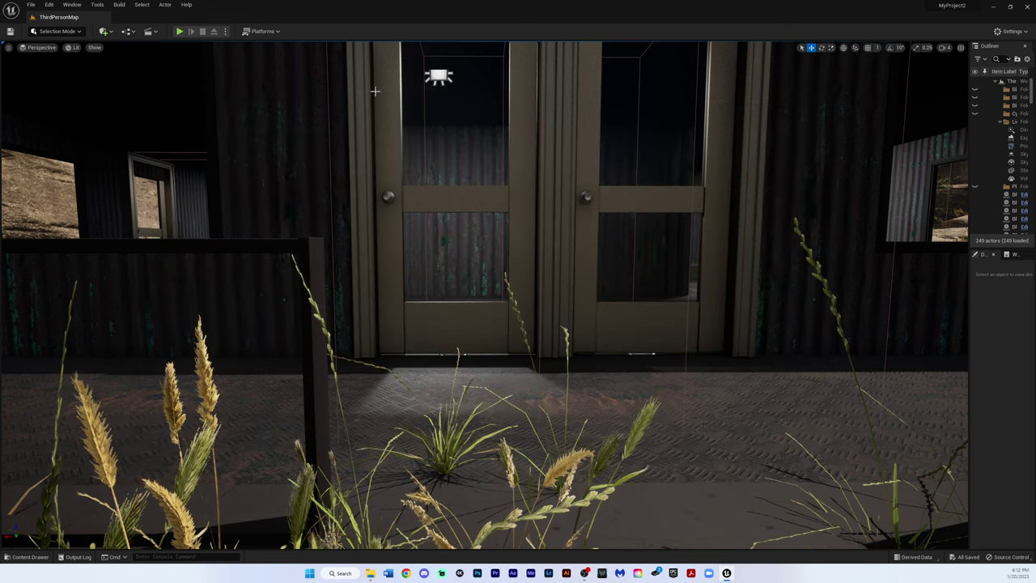
Start Play mode and run the soldier into the barracks room to the wooden chest.
{"action": "left_click", "coordinate": [179, 32]}
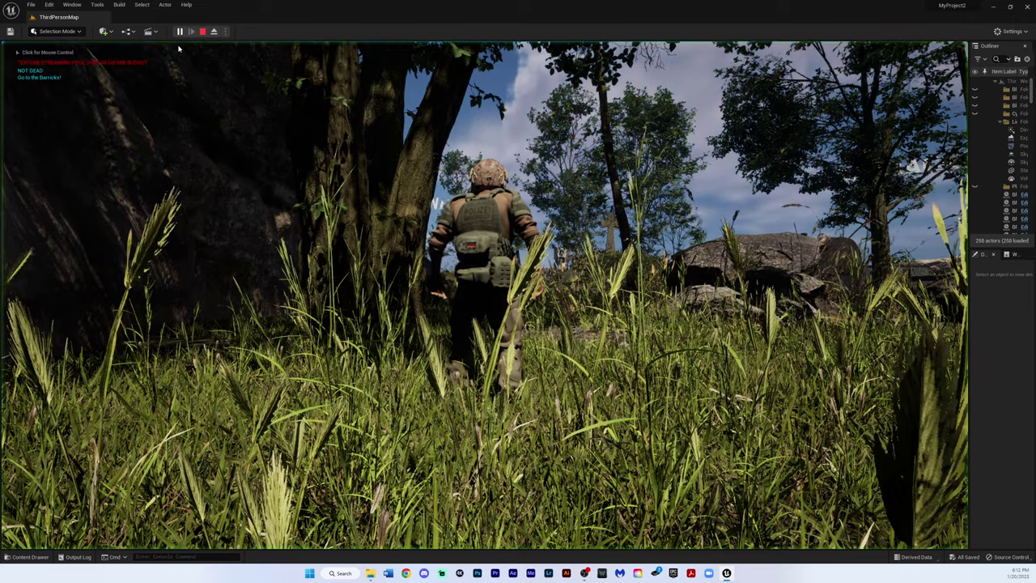
{"action": "left_click", "coordinate": [302, 182]}
{"action": "key", "text": "w"}
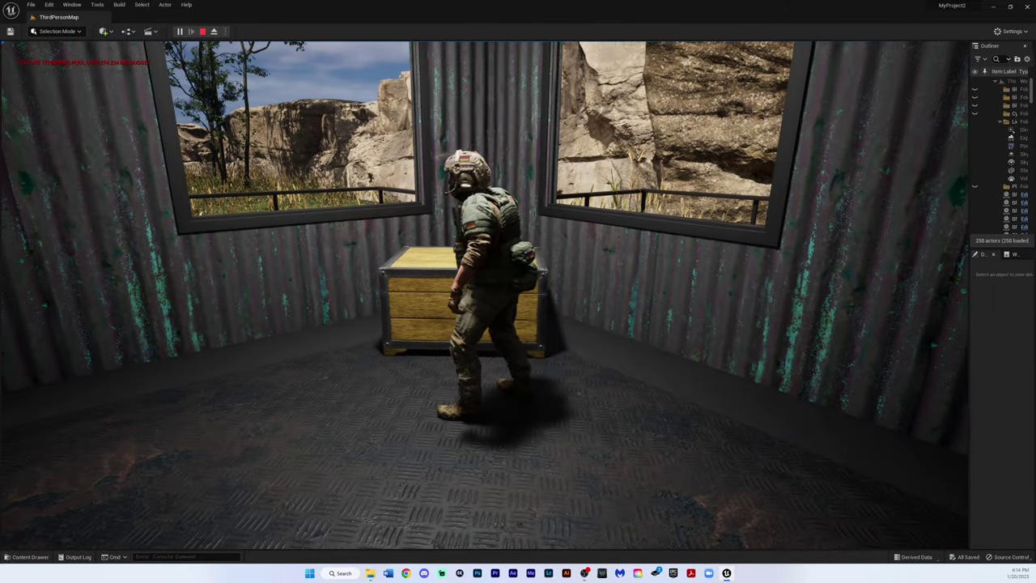
{"action": "key", "text": "e"}
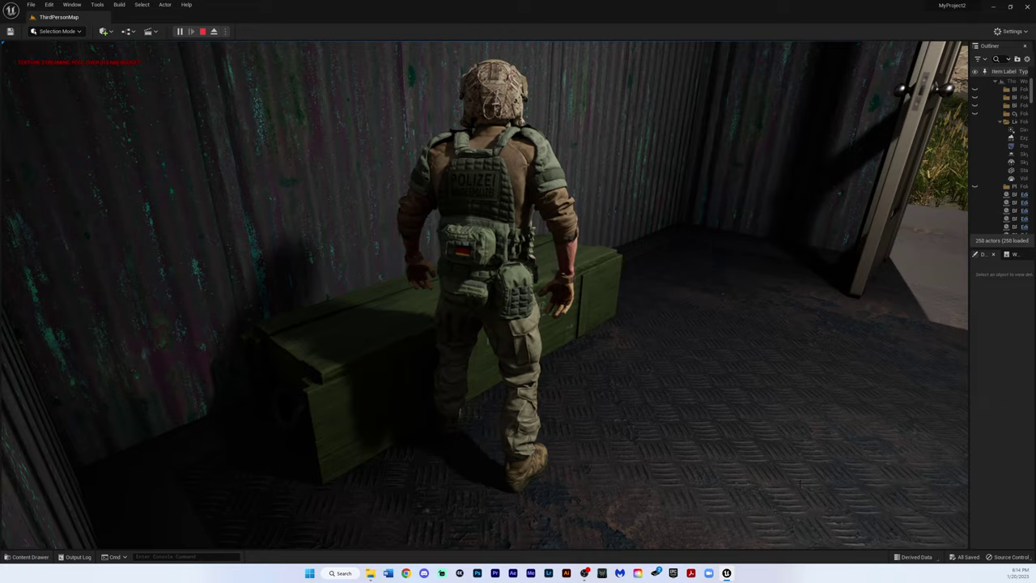
Run the soldier across the barracks room, out the doorway and around to the lion statue.
{"action": "key", "text": "d"}
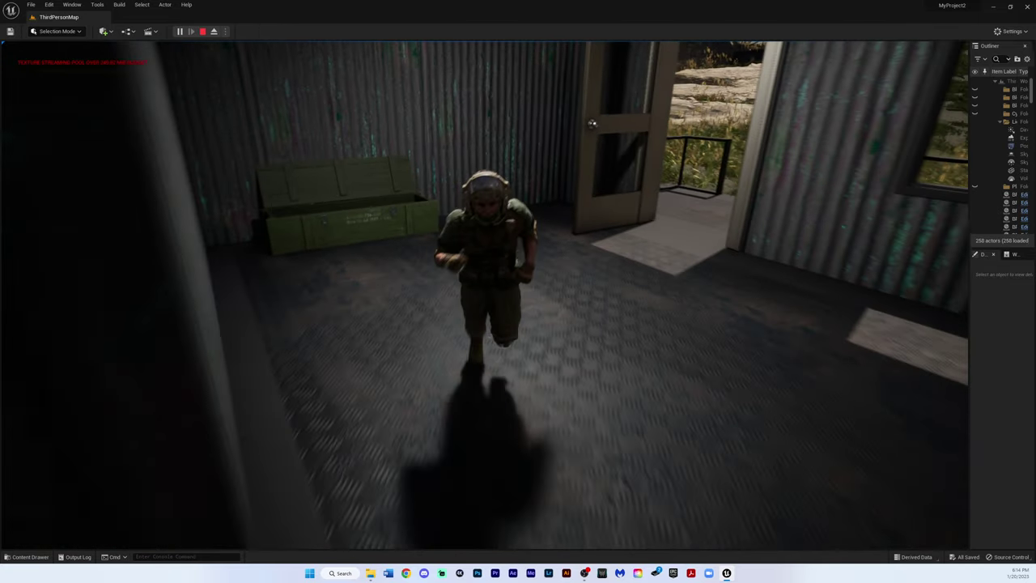
{"action": "key", "text": "w"}
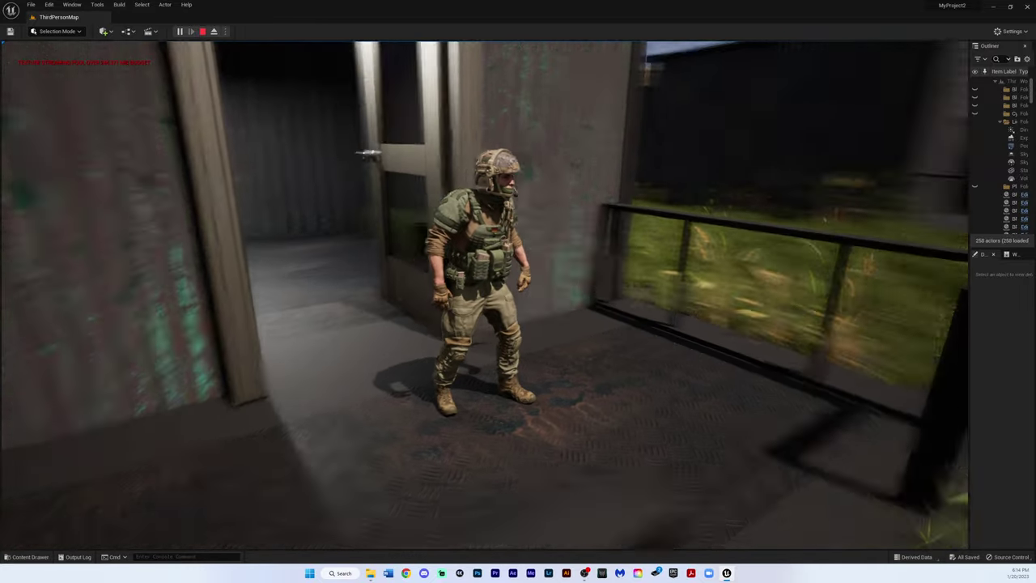
{"action": "key", "text": "s"}
{"action": "key", "text": "w"}
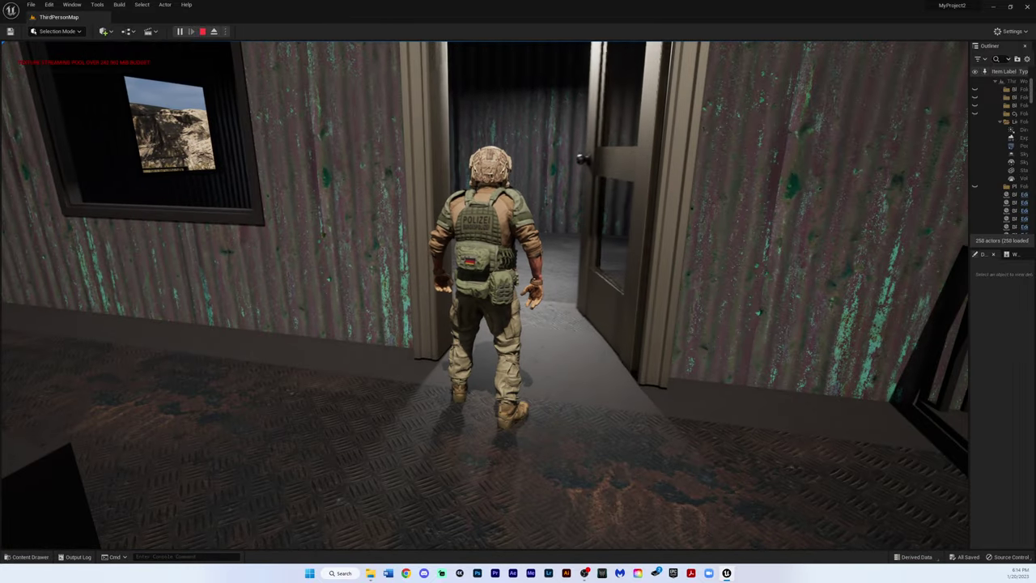
{"action": "key", "text": "a"}
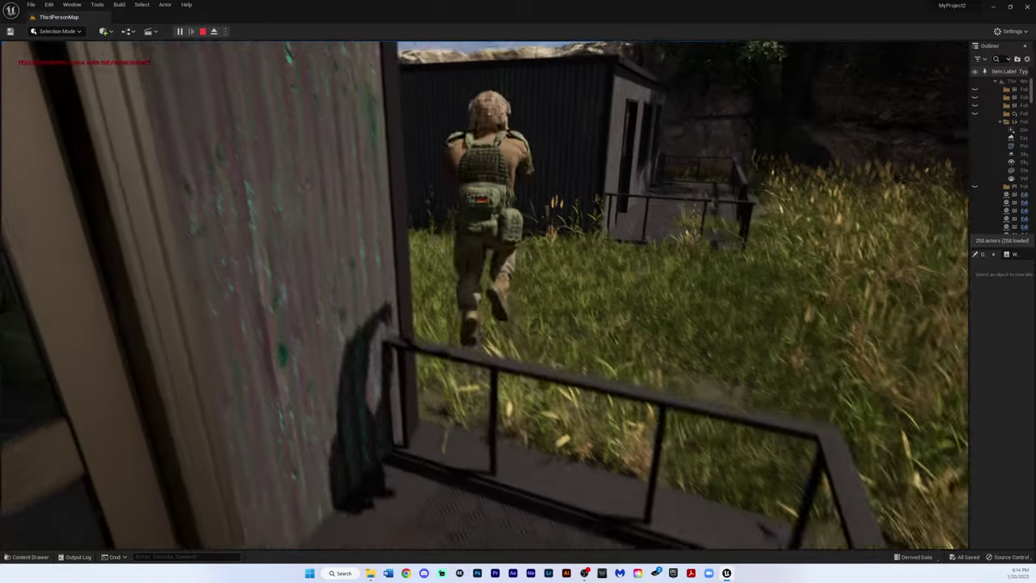
{"action": "key", "text": "w"}
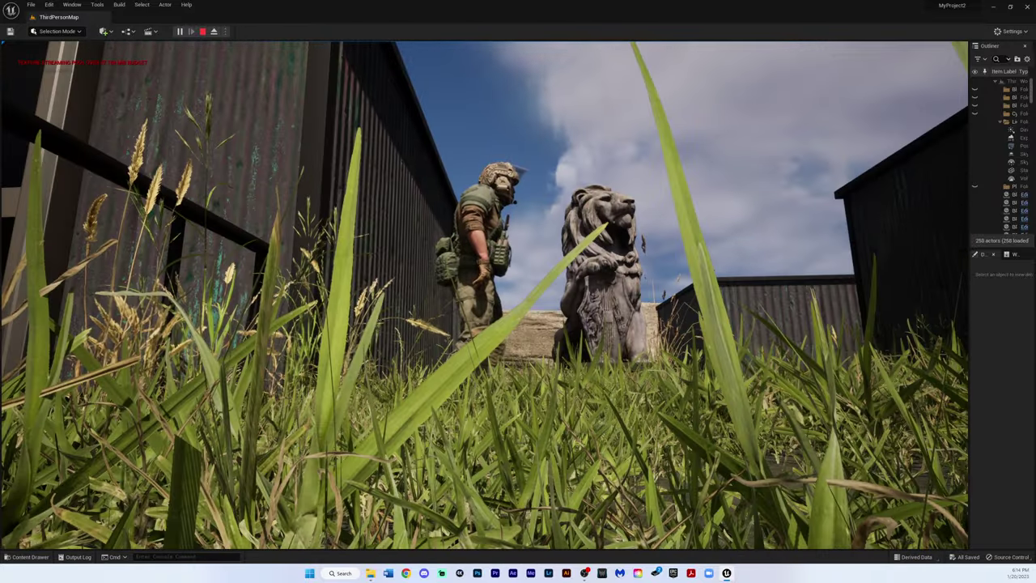
Walk the soldier to the green crate, open its lid twice, then run into the corridor.
{"action": "key", "text": "w"}
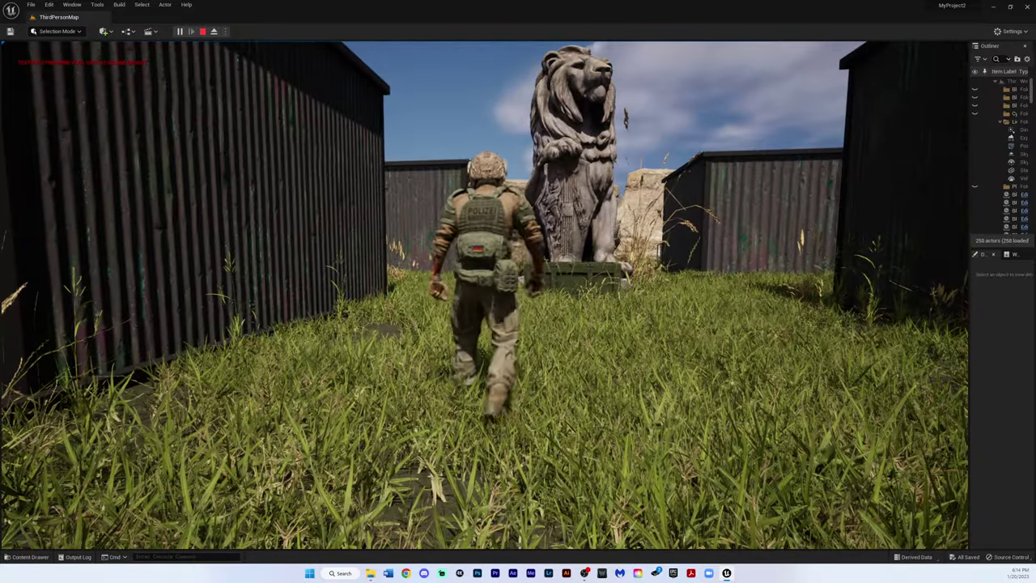
{"action": "key", "text": "w"}
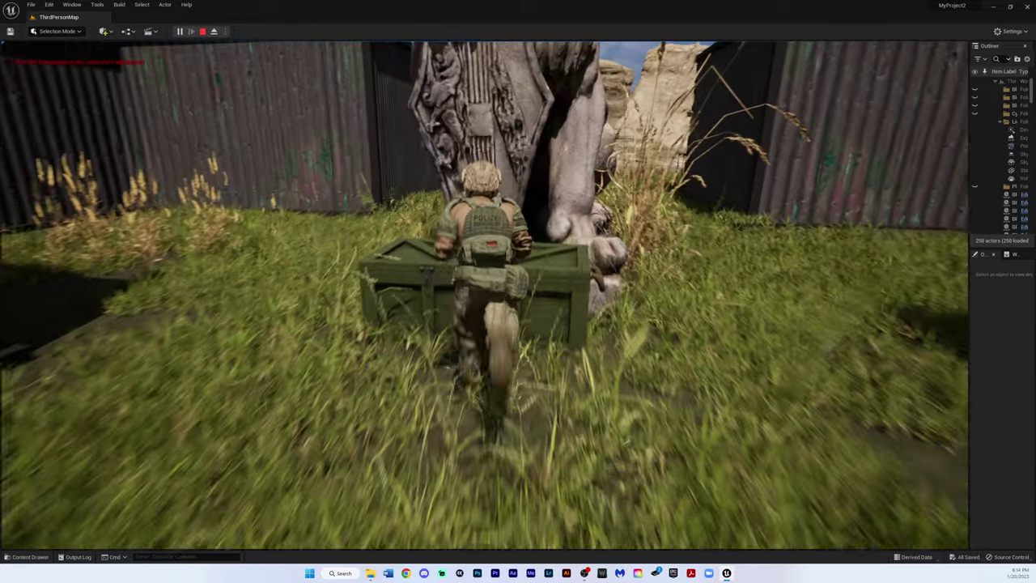
{"action": "key", "text": "e"}
{"action": "key", "text": "s"}
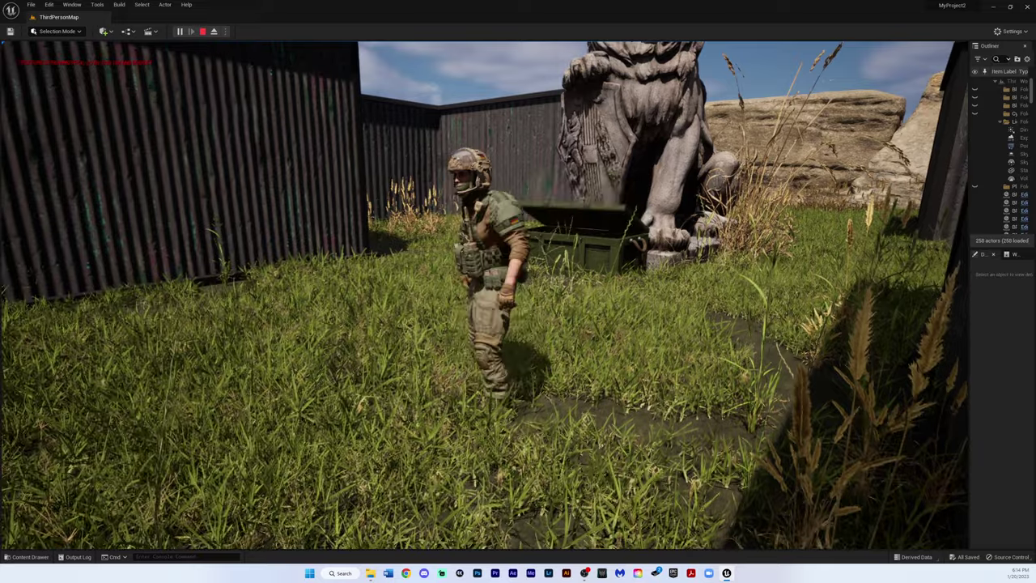
{"action": "key", "text": "a"}
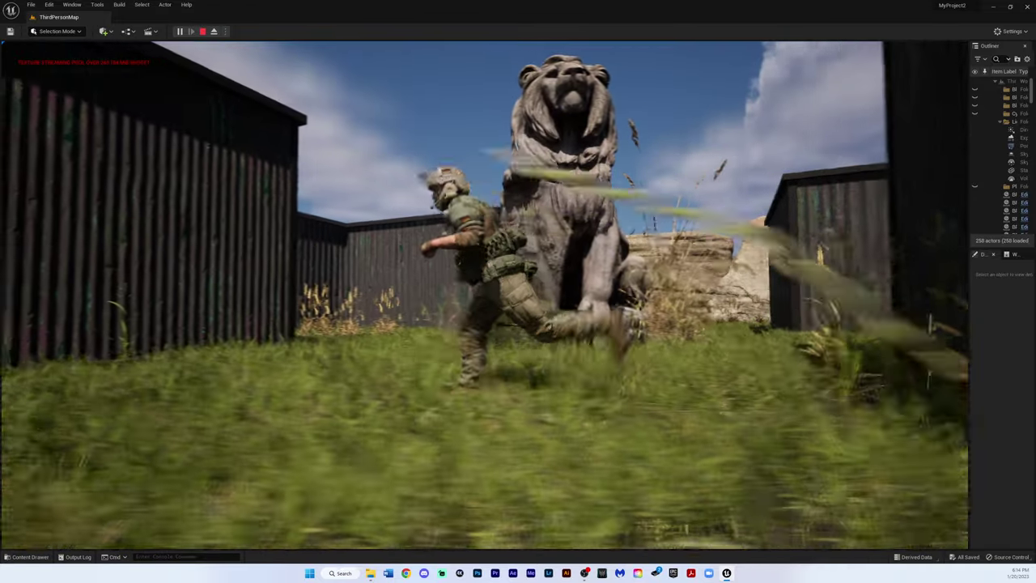
{"action": "key", "text": "w"}
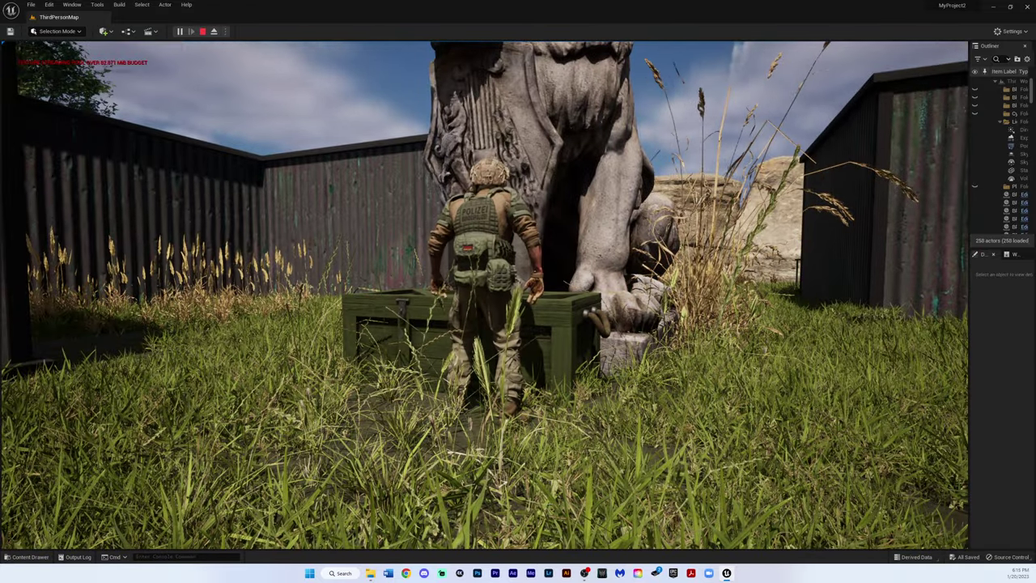
{"action": "key", "text": "e"}
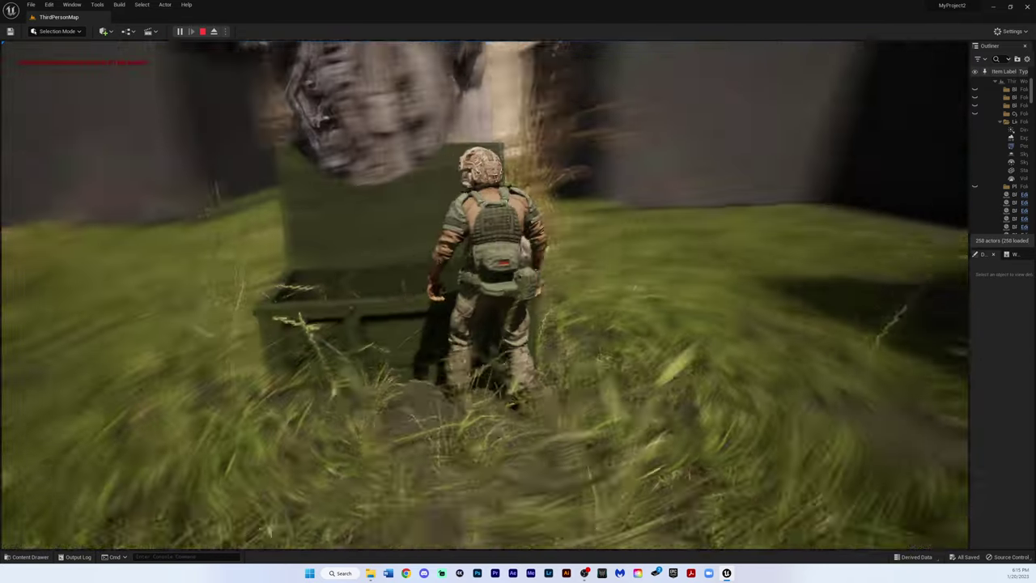
{"action": "key", "text": "d"}
{"action": "key", "text": "w"}
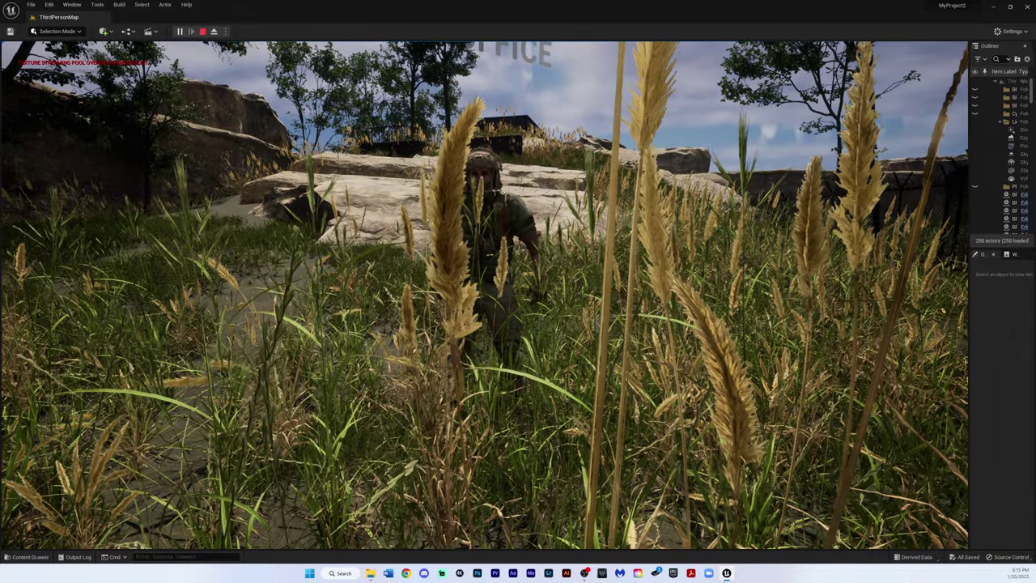
Sprint the soldier through the grass onto the dirt path between grave monuments.
{"action": "key", "text": "w"}
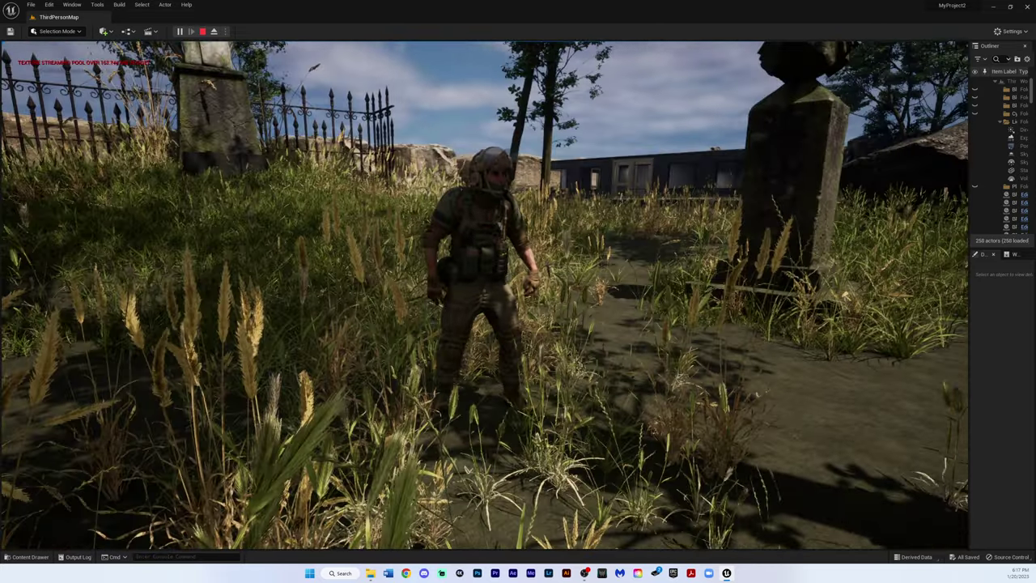
Run the soldier back through the tall grass toward the angel statue and iron fence.
{"action": "key", "text": "w"}
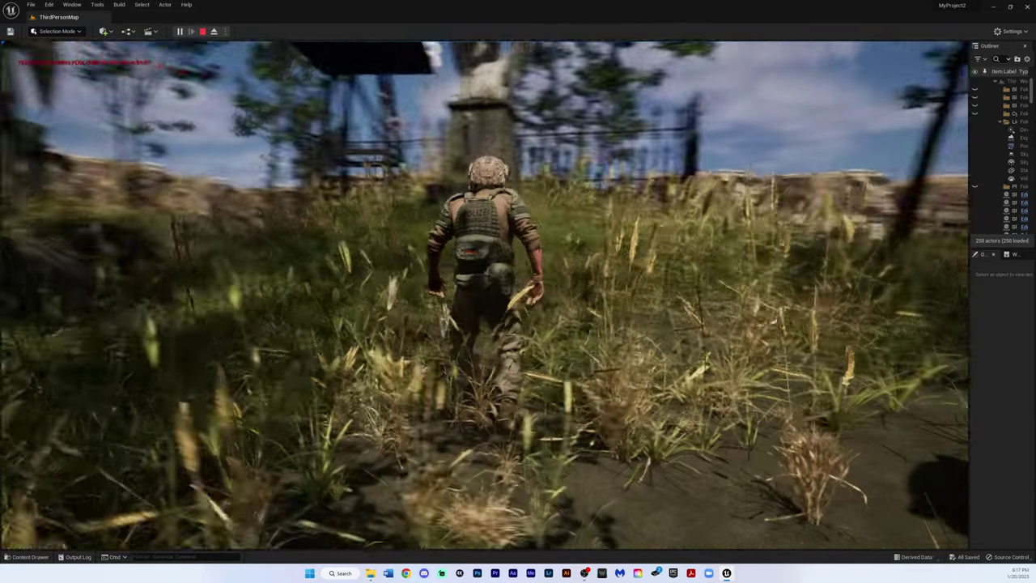
Walk the soldier past the angel statue and stone tombs, then stop Play-in-Editor with Esc.
{"action": "key", "text": "w"}
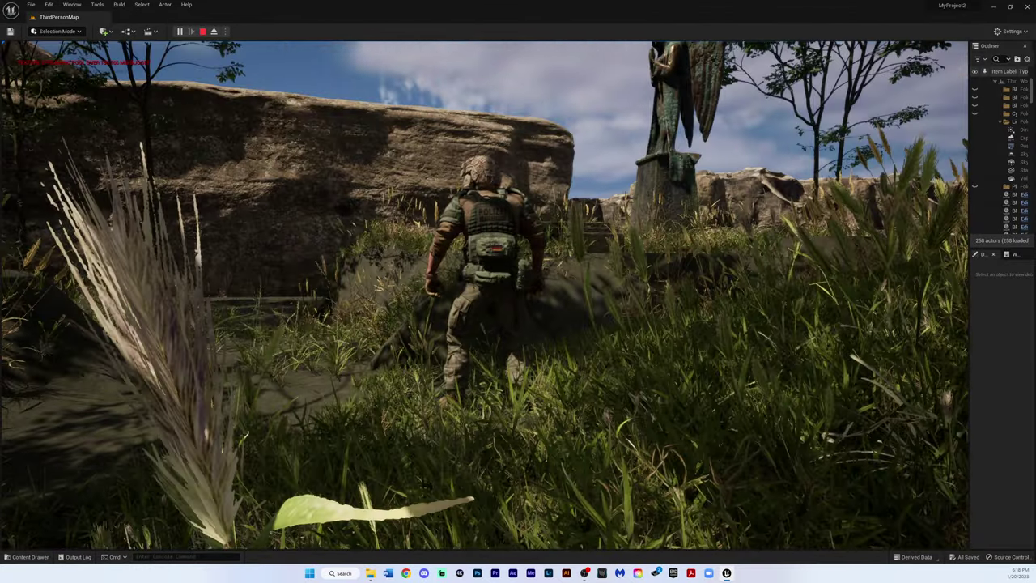
{"action": "key", "text": "w"}
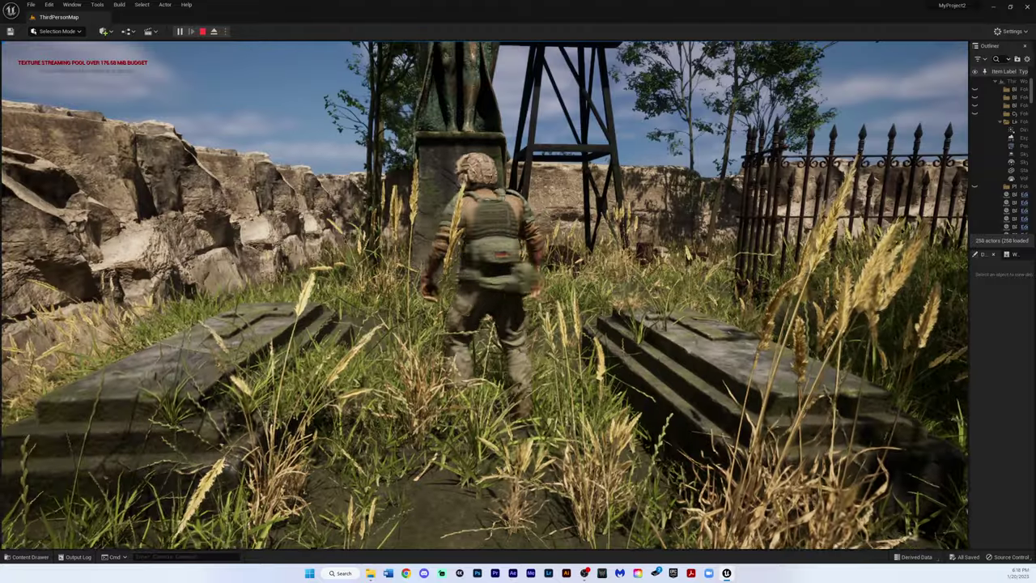
{"action": "key", "text": "s"}
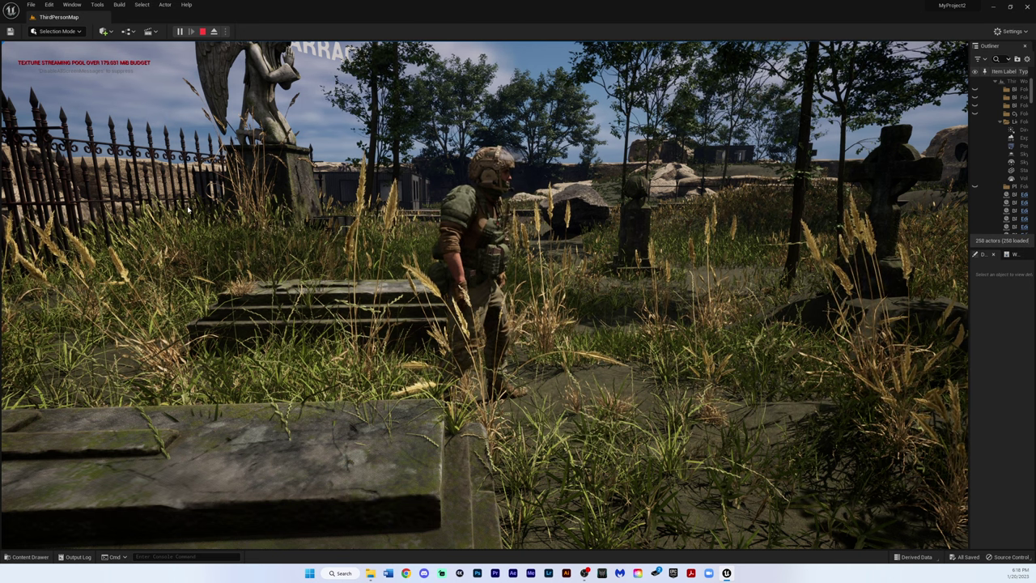
{"action": "key", "text": "Escape"}
Open BP_Door from Content > Blueprint > DoorBluePrint in the Content Drawer.
{"action": "left_click", "coordinate": [29, 555]}
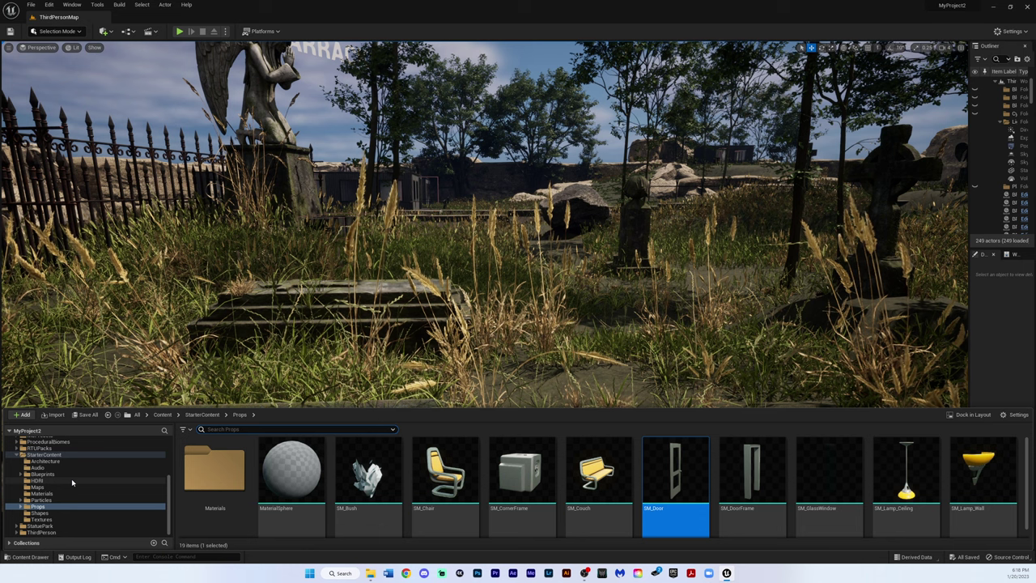
{"action": "scroll", "coordinate": [46, 467], "scroll_direction": "up", "scroll_amount": 3}
{"action": "scroll", "coordinate": [47, 467], "scroll_direction": "up", "scroll_amount": 3}
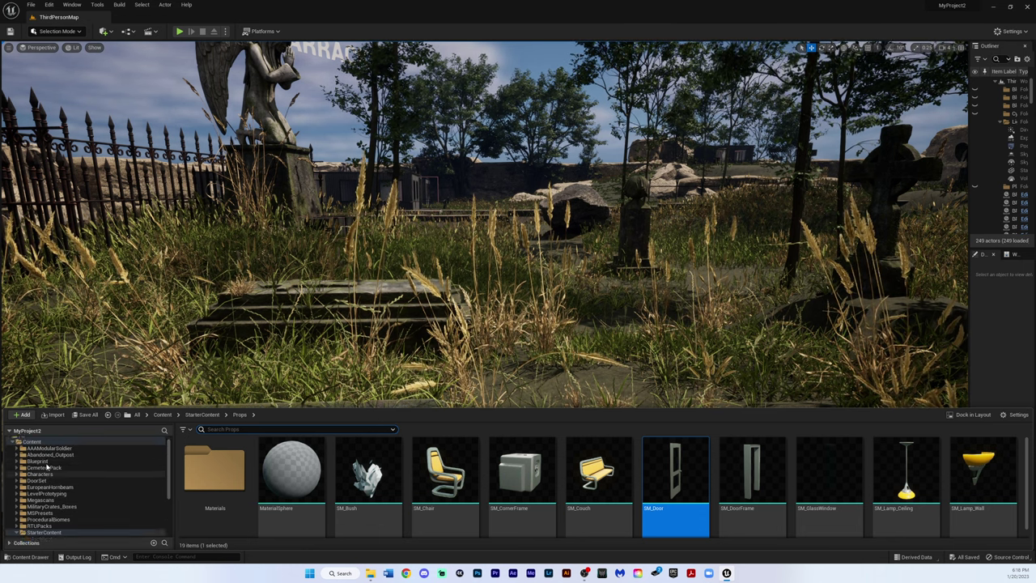
{"action": "left_click", "coordinate": [37, 467]}
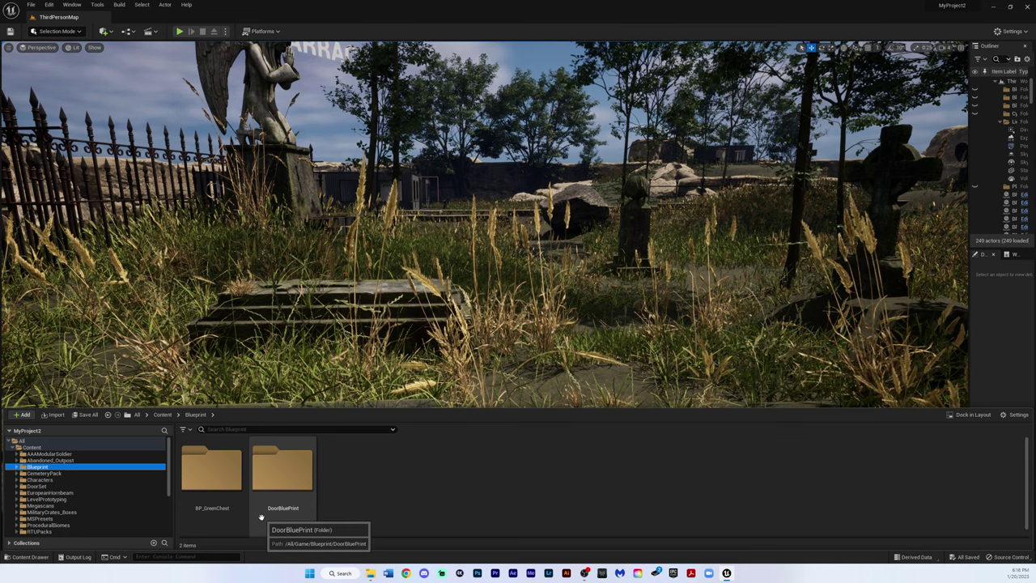
{"action": "double_click", "coordinate": [258, 519]}
{"action": "left_click", "coordinate": [225, 521]}
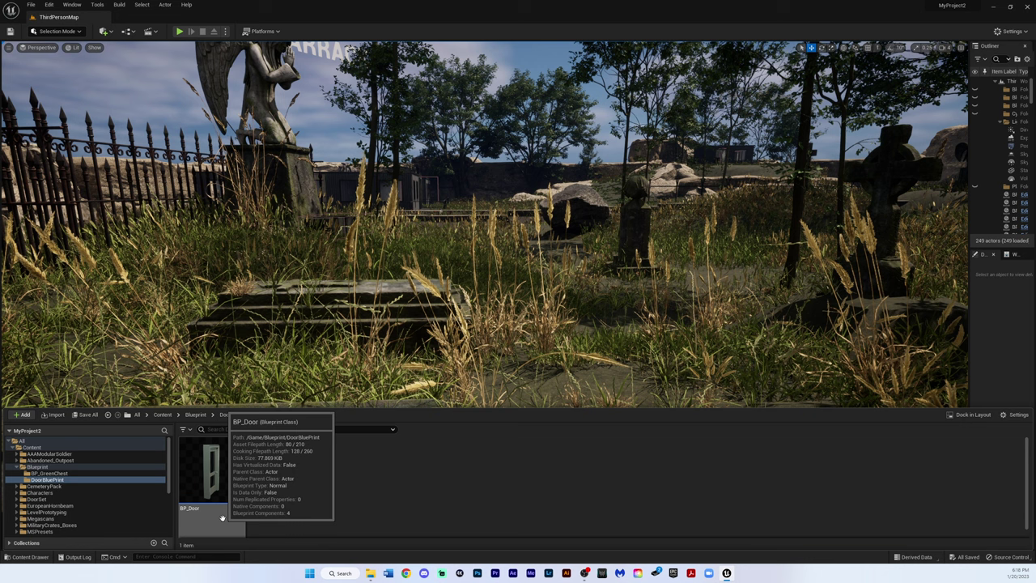
{"action": "double_click", "coordinate": [224, 521]}
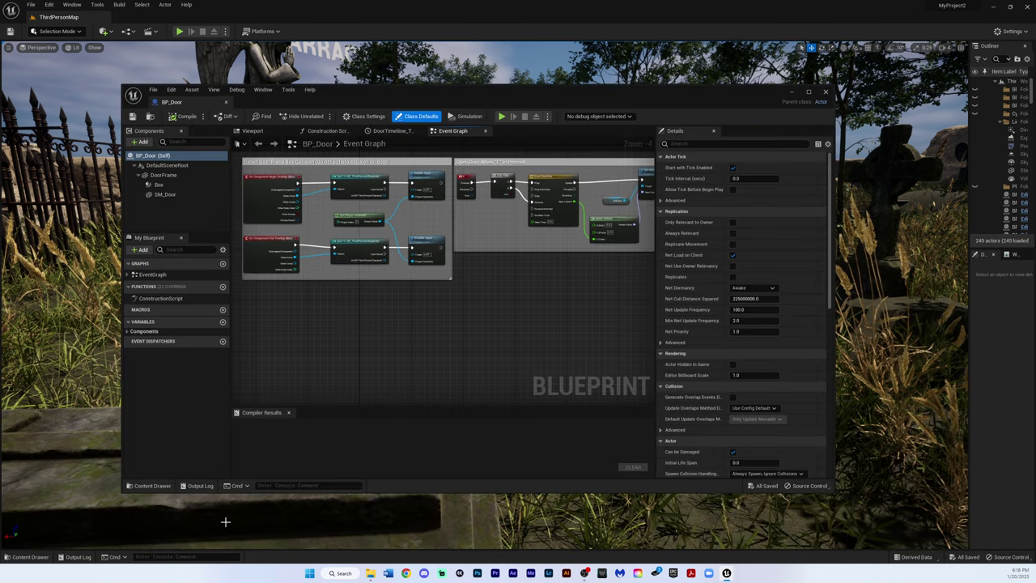
Maximize the BP_Door editor and pan to the box-collision and E-key node groups.
{"action": "left_click", "coordinate": [807, 92]}
{"action": "scroll", "coordinate": [480, 194], "scroll_direction": "up", "scroll_amount": 4}
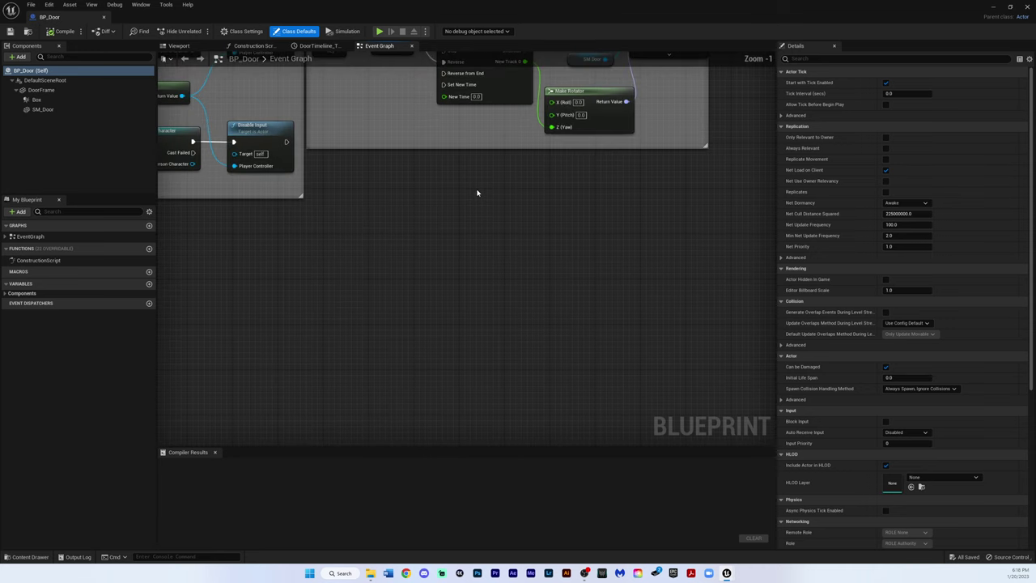
{"action": "mouse_move", "coordinate": [513, 196]}
{"action": "right_mouse_down"}
{"action": "mouse_move", "coordinate": [685, 361]}
{"action": "mouse_move", "coordinate": [668, 329]}
{"action": "right_mouse_up"}
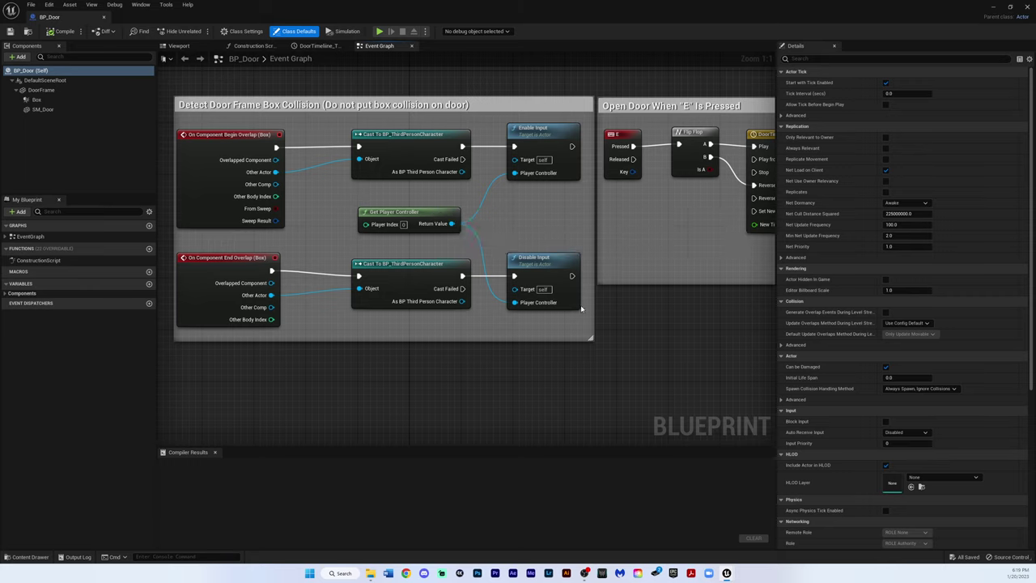
{"action": "right_click_drag", "start_coordinate": [624, 206], "coordinate": [474, 191]}
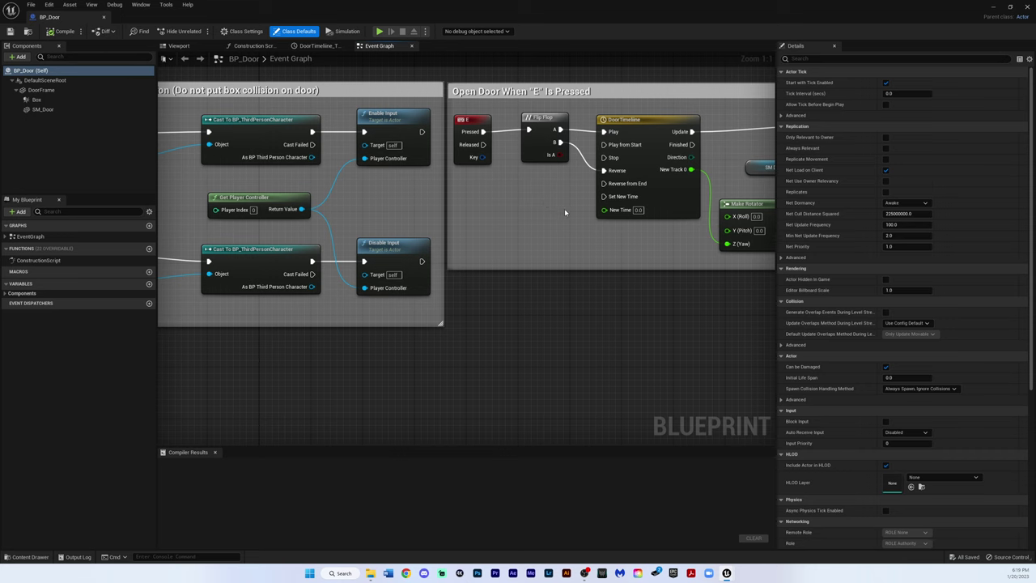
{"action": "right_click_drag", "start_coordinate": [570, 291], "coordinate": [470, 294]}
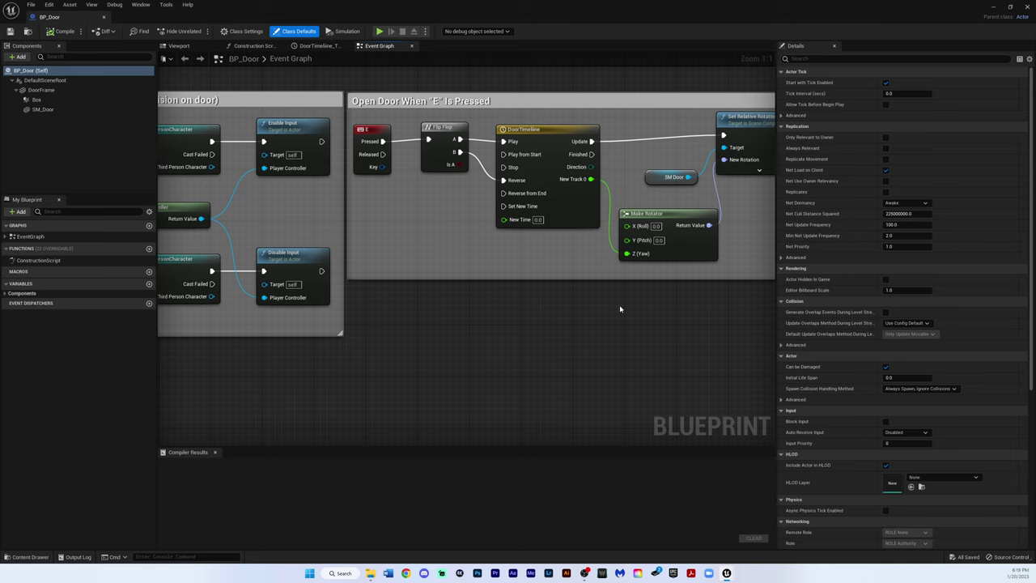
{"action": "right_click_drag", "start_coordinate": [620, 305], "coordinate": [510, 294]}
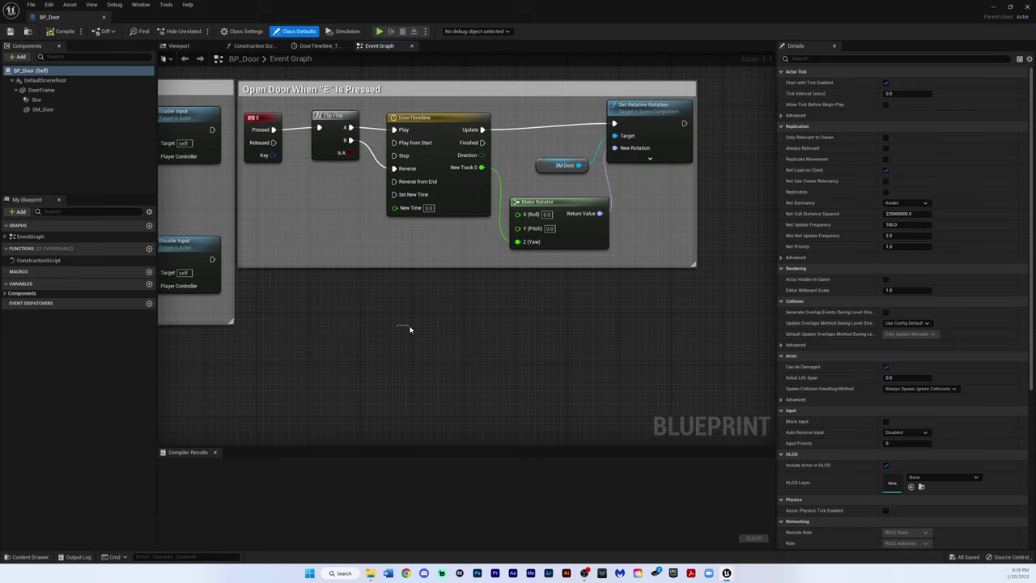
{"action": "right_click_drag", "start_coordinate": [406, 328], "coordinate": [664, 341]}
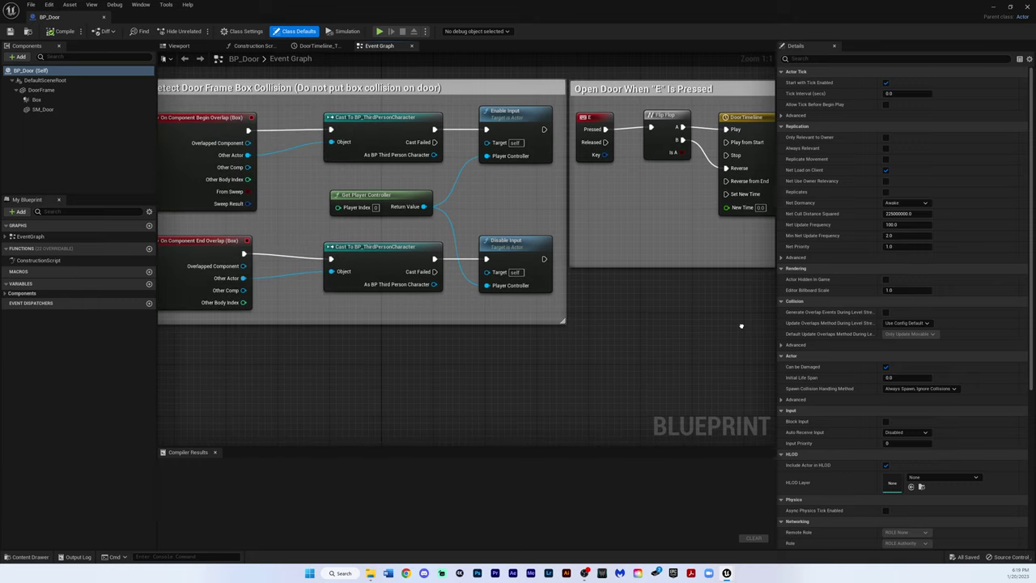
{"action": "scroll", "coordinate": [620, 335], "scroll_direction": "down", "scroll_amount": 1}
{"action": "scroll", "coordinate": [620, 335], "scroll_direction": "down", "scroll_amount": 1}
{"action": "scroll", "coordinate": [620, 335], "scroll_direction": "down", "scroll_amount": 1}
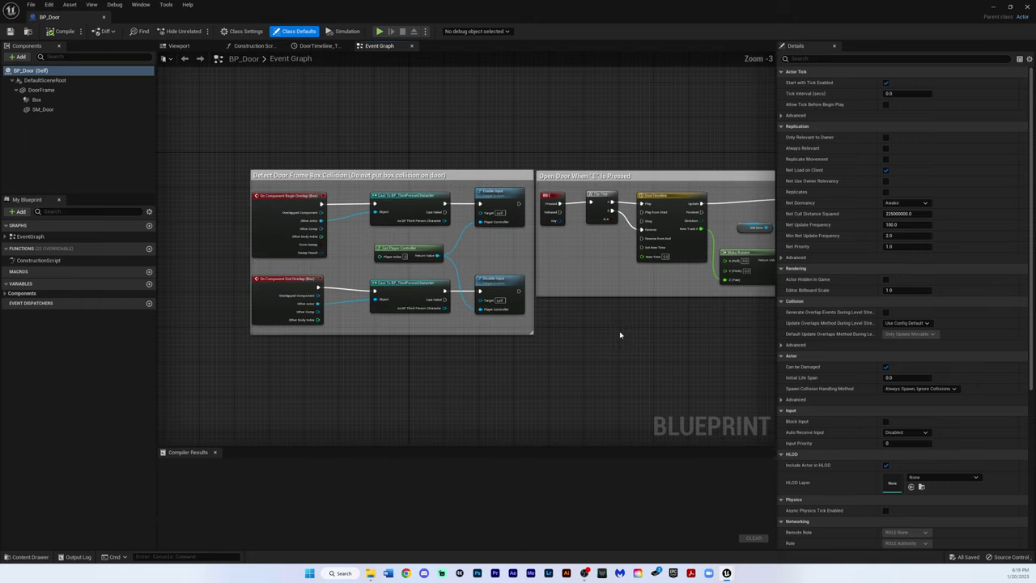
Pan the zoomed-out graph to center the collision and E-key comment boxes.
{"action": "right_click_drag", "start_coordinate": [588, 310], "coordinate": [551, 252]}
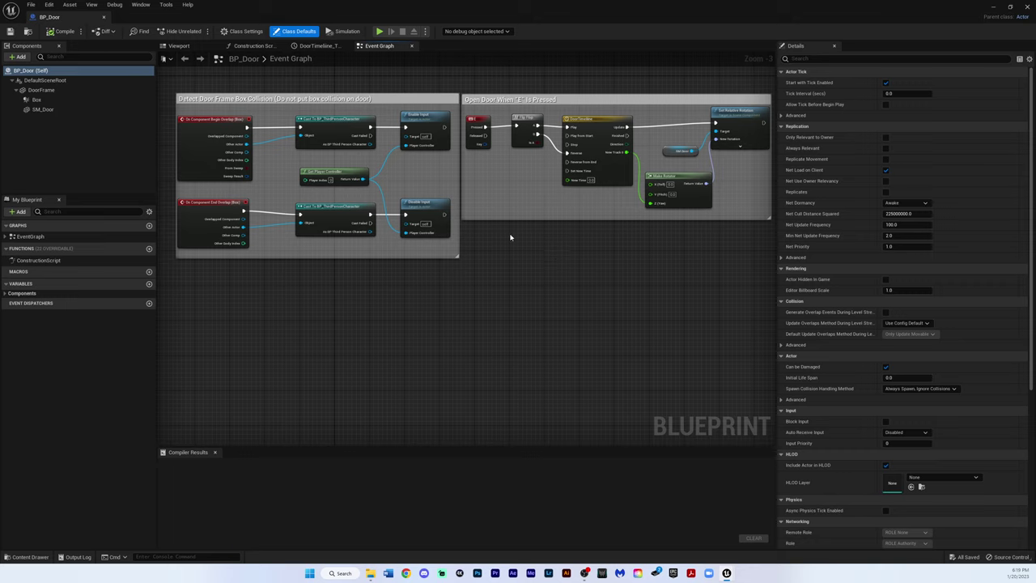